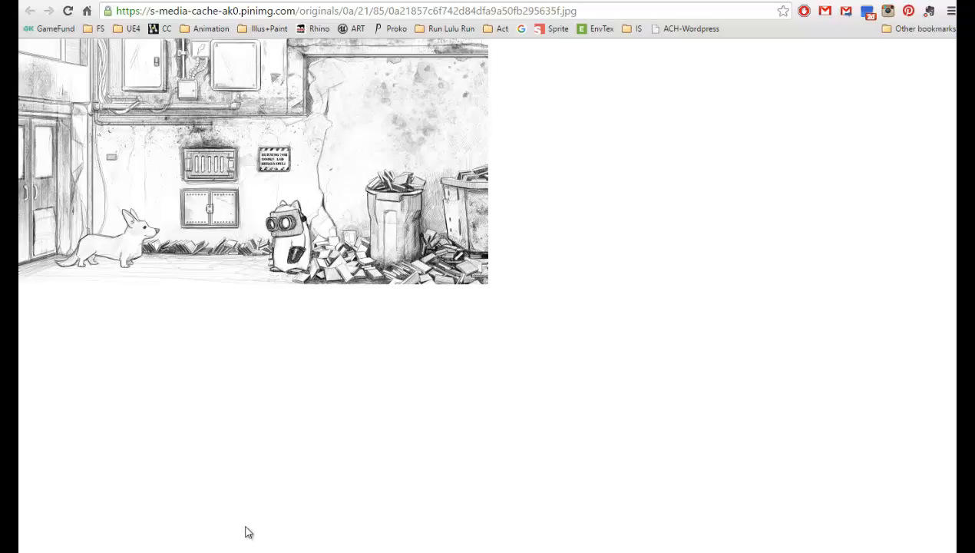
Switch to Maya and shift the long station building to about X -18.8, Z -11.4, leaving nothing selected
mouse_move(323, 481)
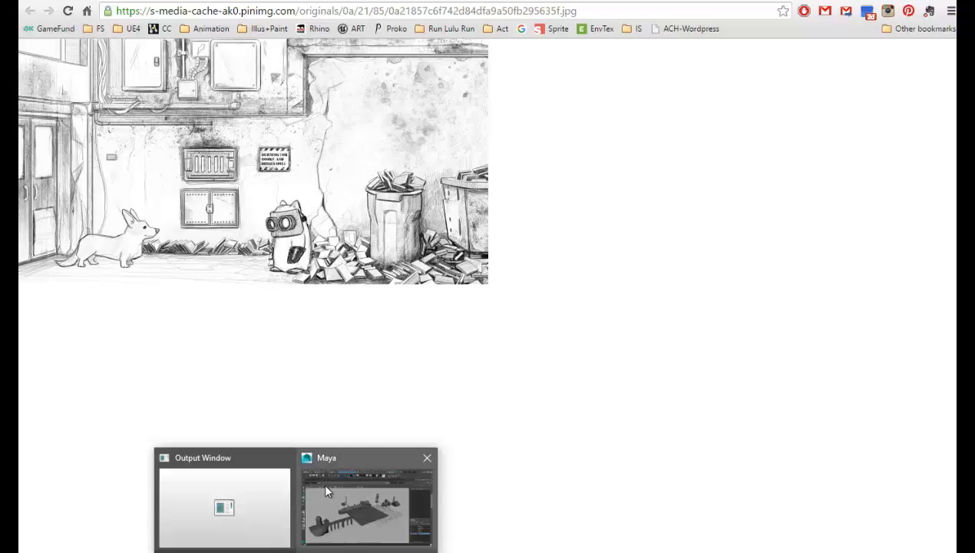
click(349, 526)
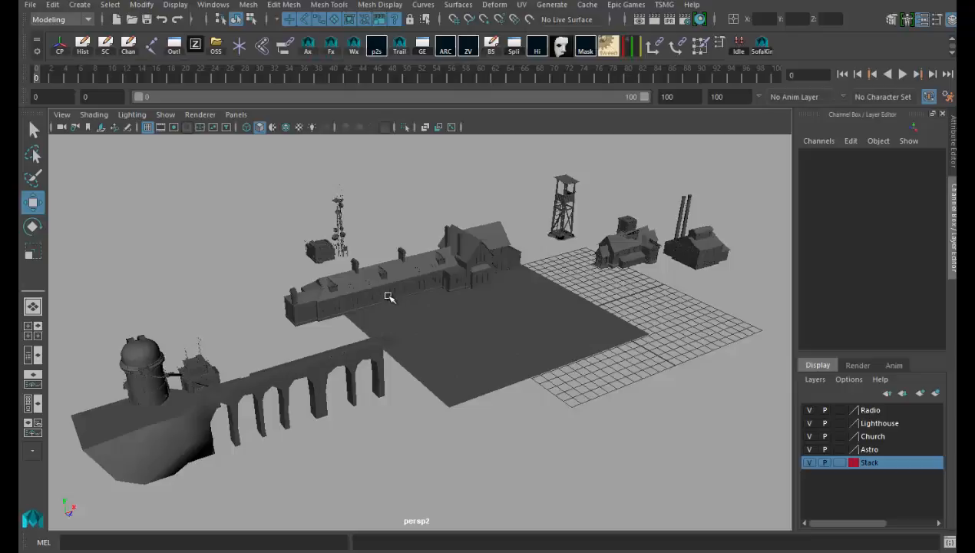
click(429, 264)
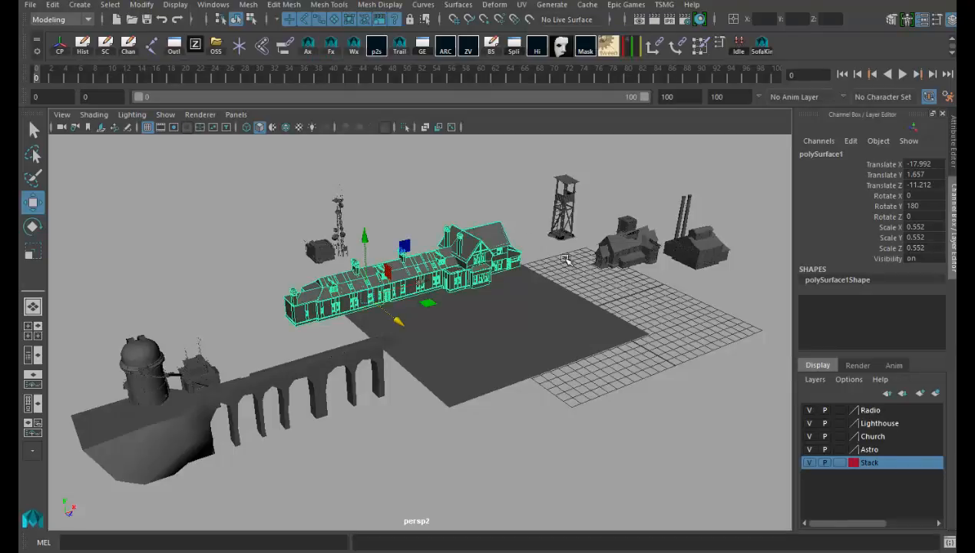
click(417, 227)
click(388, 317)
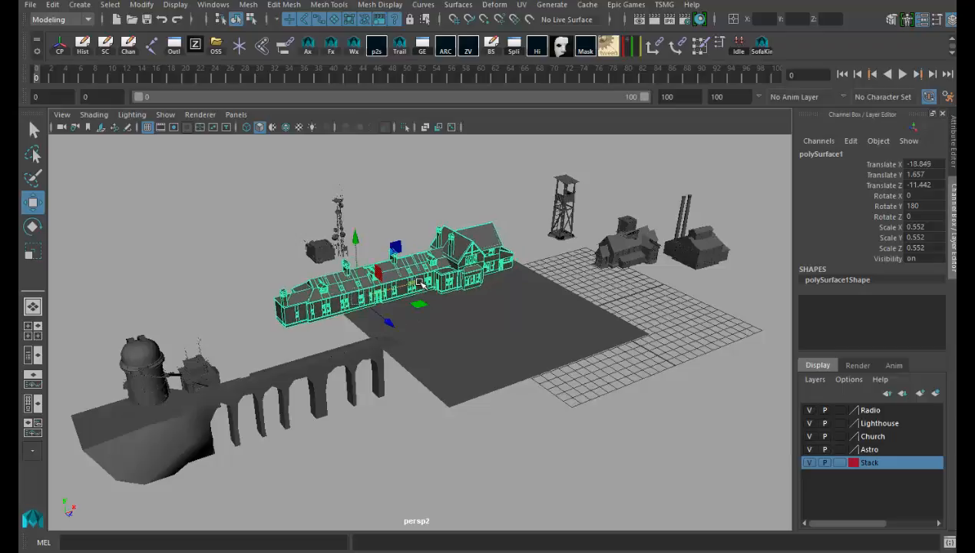
click(152, 219)
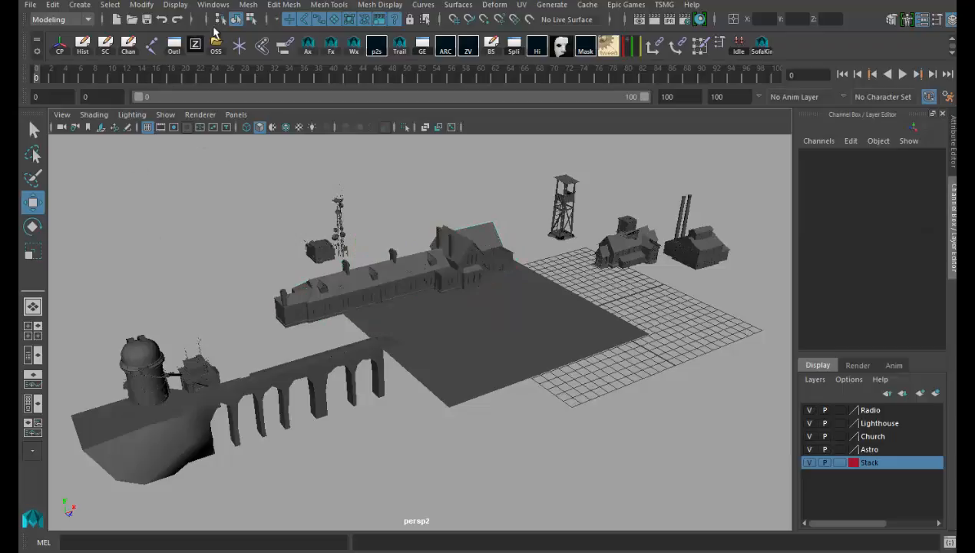
Create a polygon cube about 7.9 wide, 5.5 high and 10.1 deep and move it beside the long building, to about Z -10.9
click(37, 40)
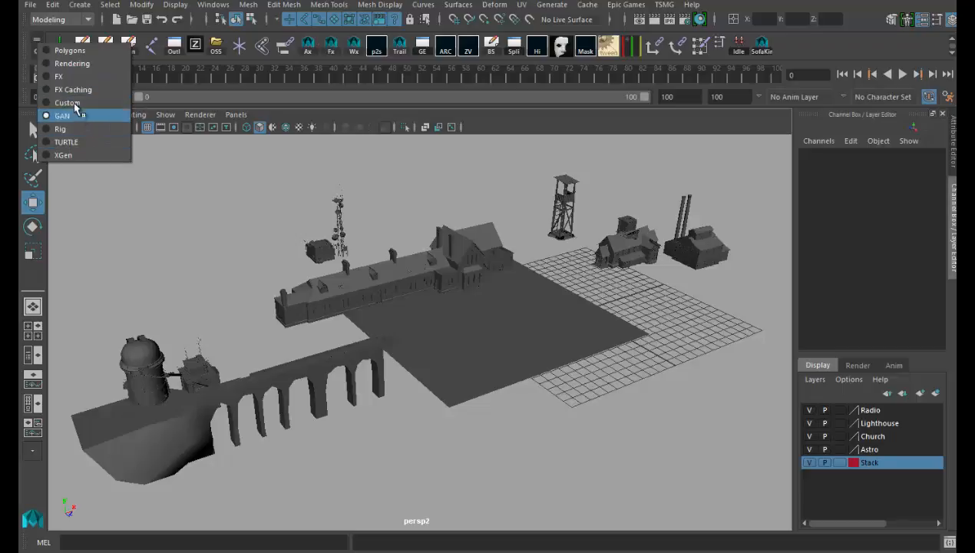
click(71, 51)
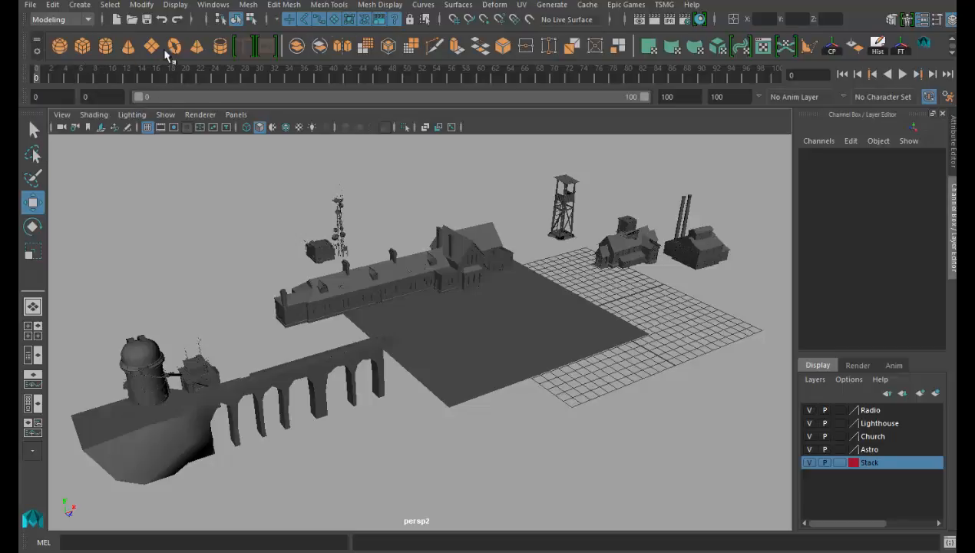
click(82, 44)
drag(607, 307, 645, 303)
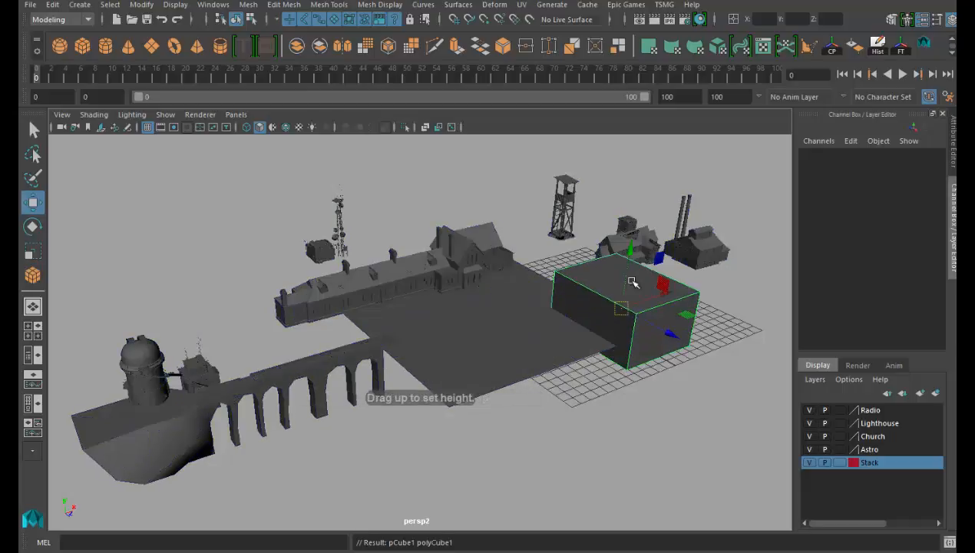
drag(678, 338, 557, 265)
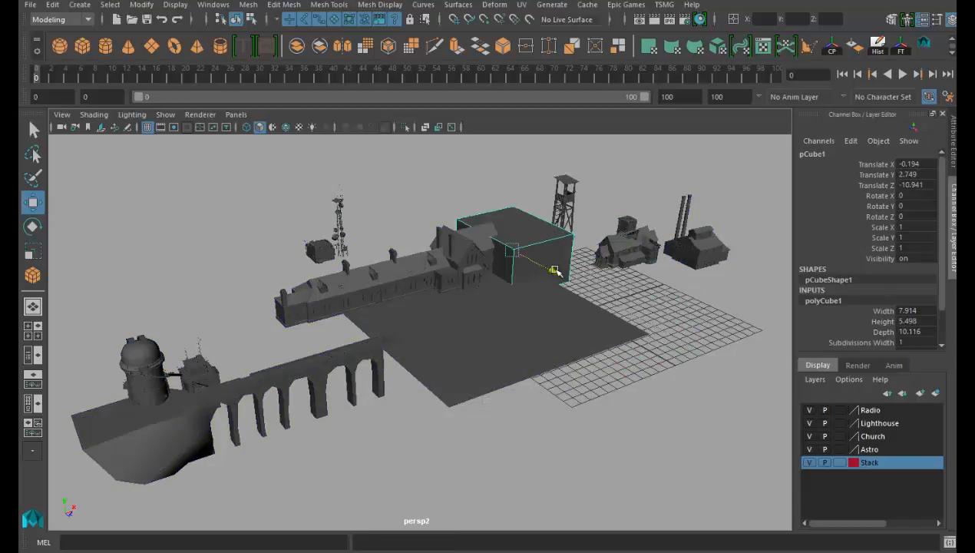
click(403, 181)
click(527, 237)
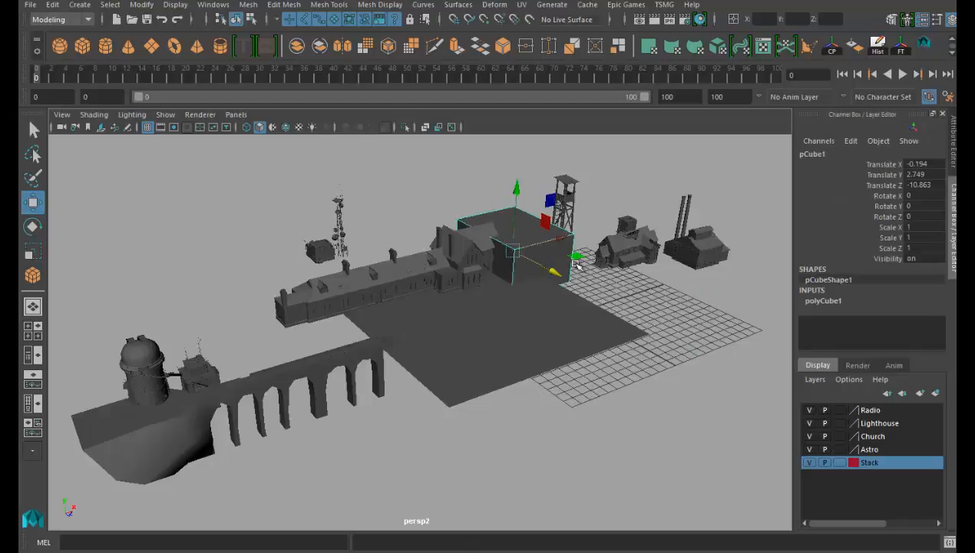
Duplicate the box along X to the far end of the long building, at about X -32.9
mouse_move(632, 318)
alt+mouse_down()
mouse_move(574, 290)
mouse_move(572, 301)
mouse_move(603, 294)
mouse_move(571, 293)
mouse_move(623, 335)
mouse_move(584, 353)
mouse_move(633, 348)
mouse_move(581, 336)
mouse_move(625, 328)
alt+mouse_up()
shift+drag(669, 305, 302, 307)
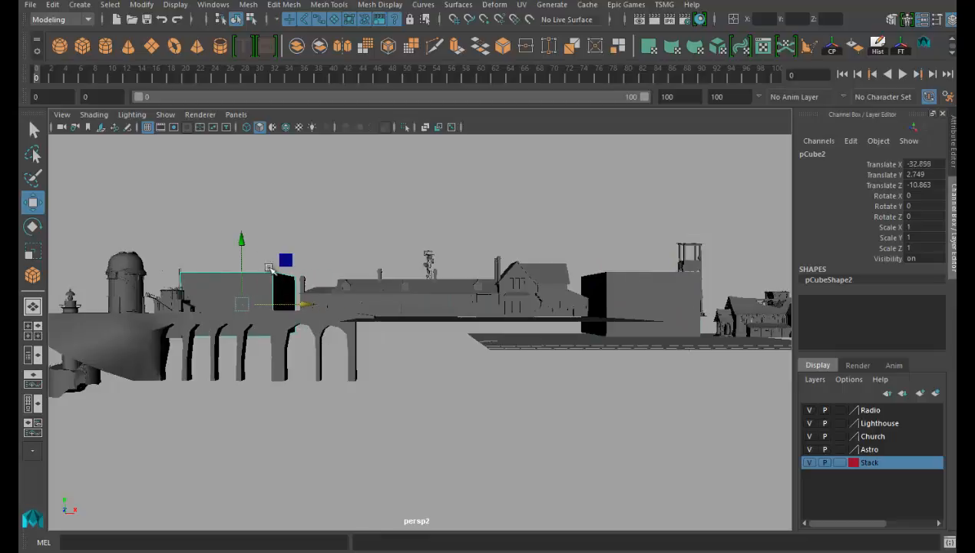
click(240, 241)
click(246, 239)
key(ctrl+z)
Duplicate the far box upward, scale the copy uniformly to about 0.64 and rest it on top at about Y 7.2
drag(242, 242, 254, 176)
key(ctrl+d)
key(r)
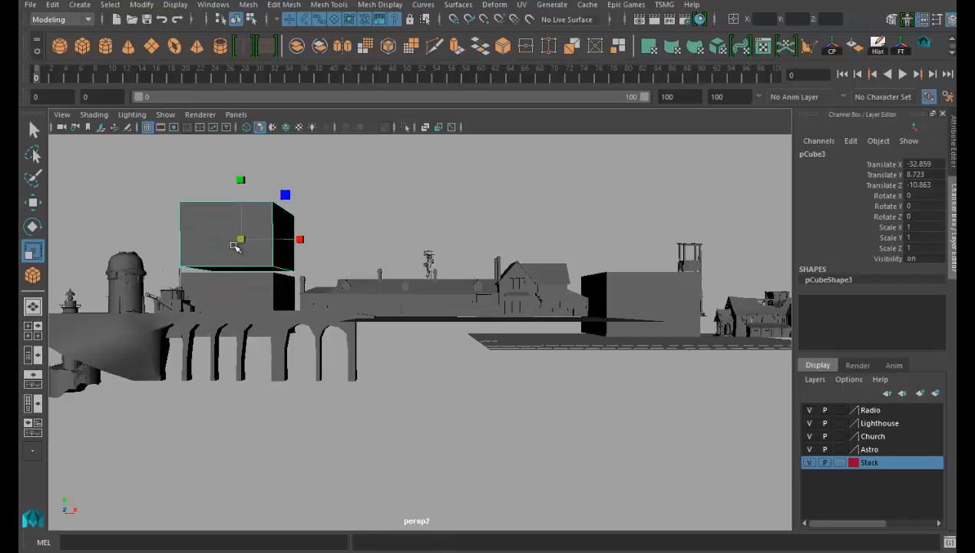
drag(240, 239, 218, 228)
key(w)
drag(239, 179, 245, 193)
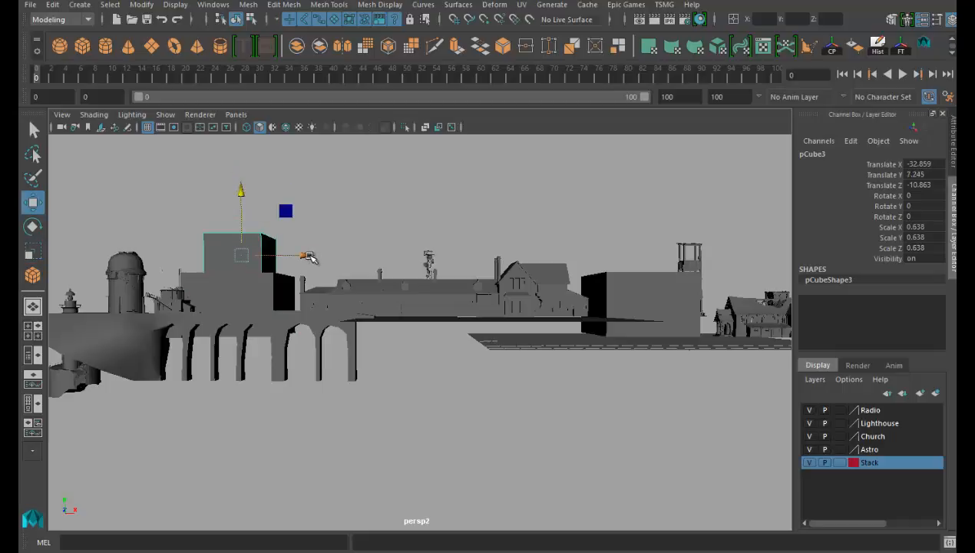
Leave Maya, switch to the Unreal Editor and stop the running GANTest game preview
click(882, 1)
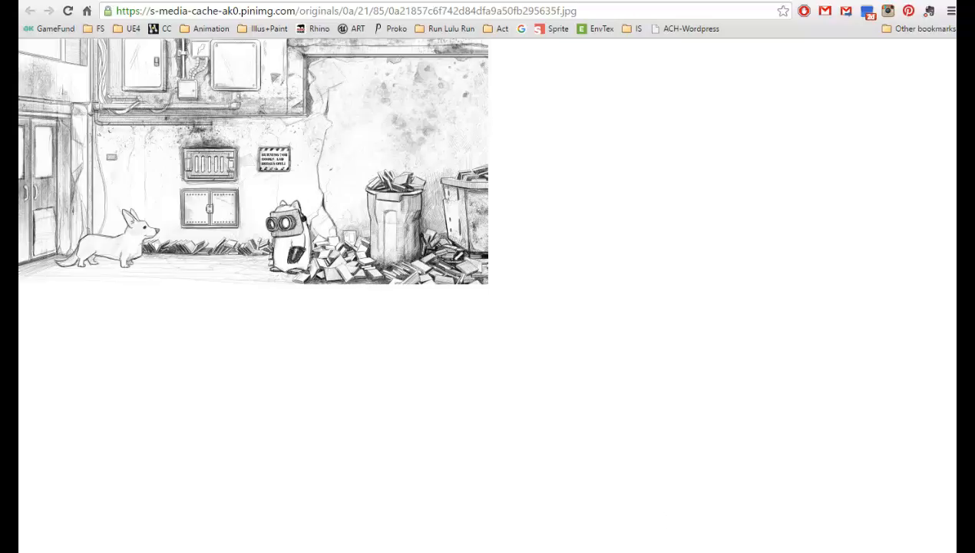
click(747, 551)
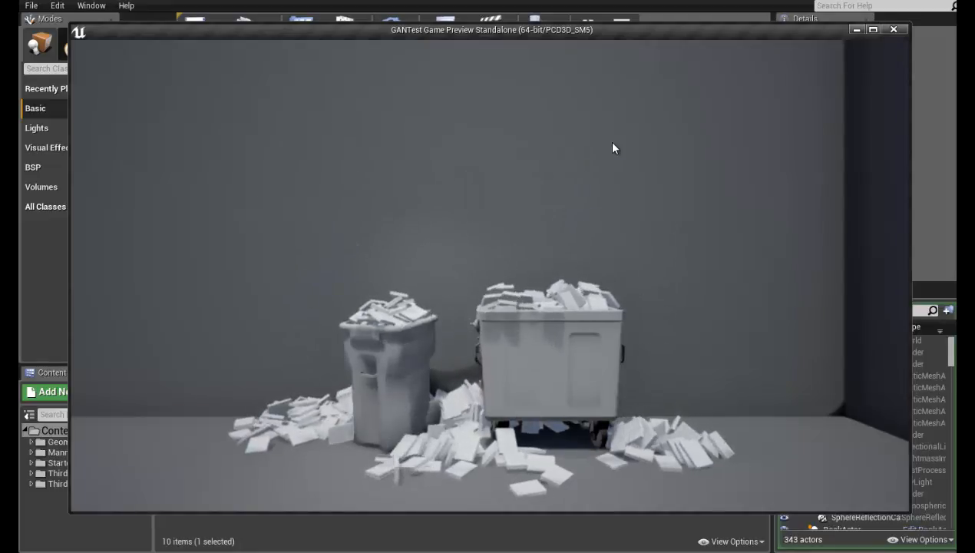
key(Escape)
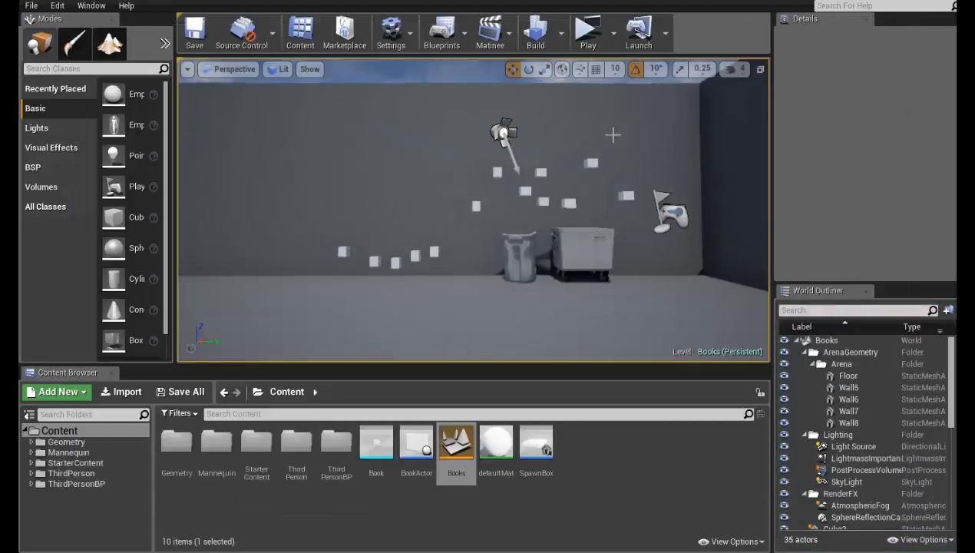
click(451, 37)
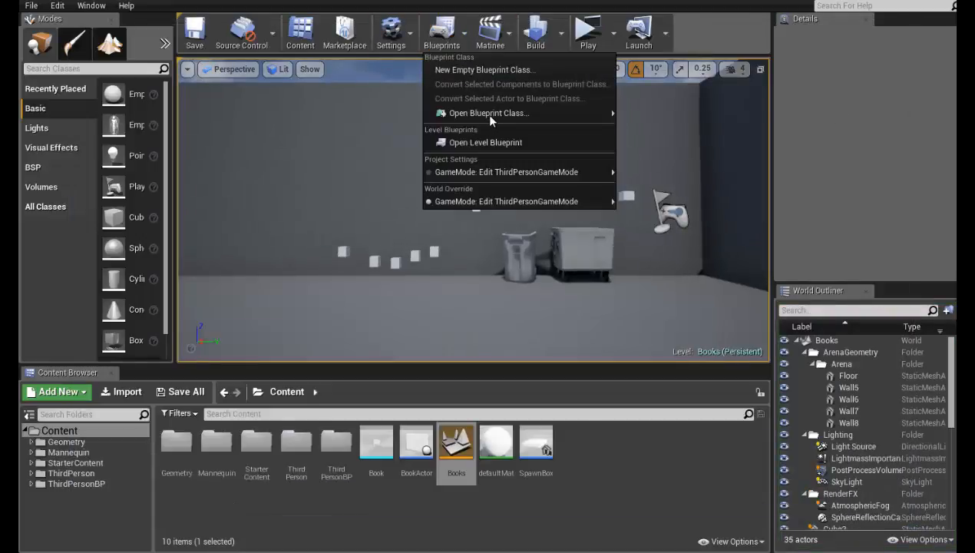
mouse_move(485, 113)
click(432, 248)
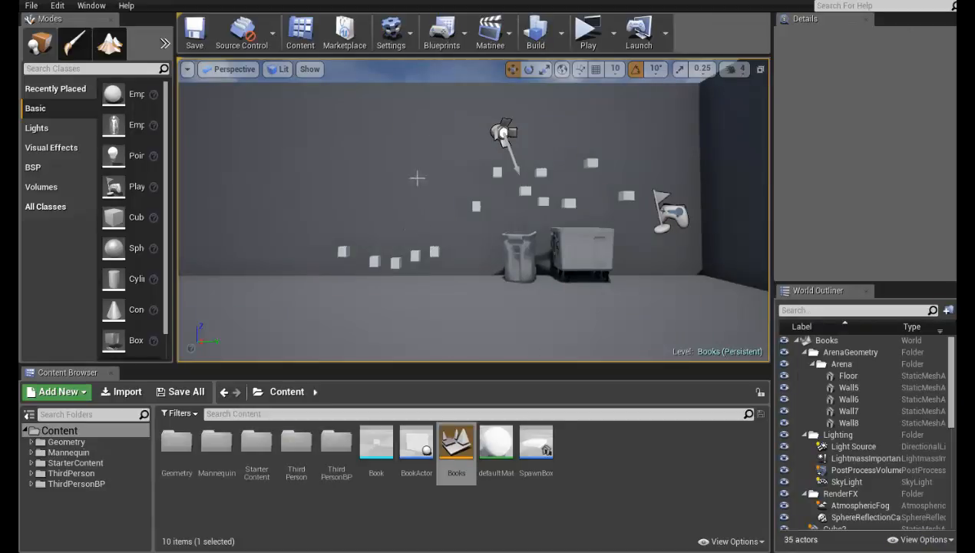
click(434, 251)
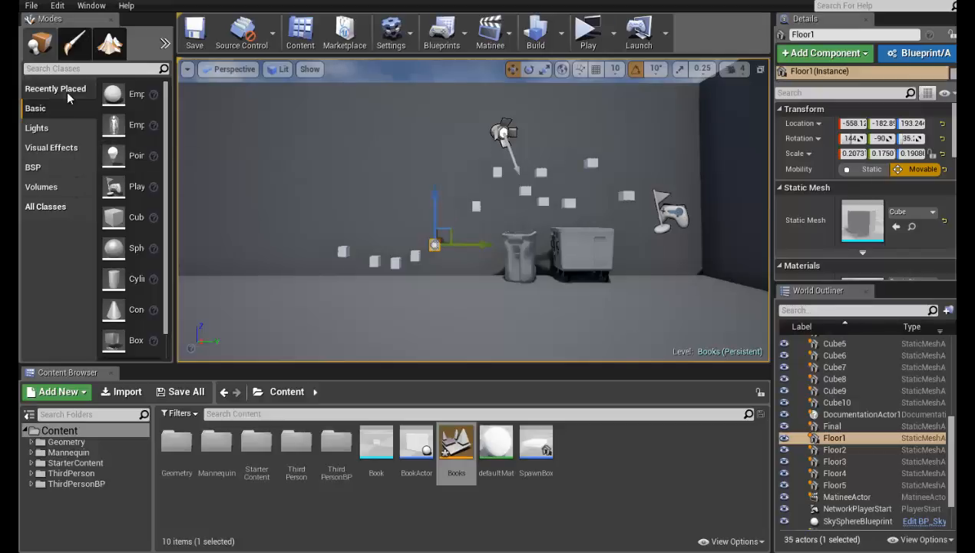
Place an Empty Actor in the level in front of the back wall and raise it to about Z 267
drag(176, 141, 241, 146)
drag(182, 112, 346, 266)
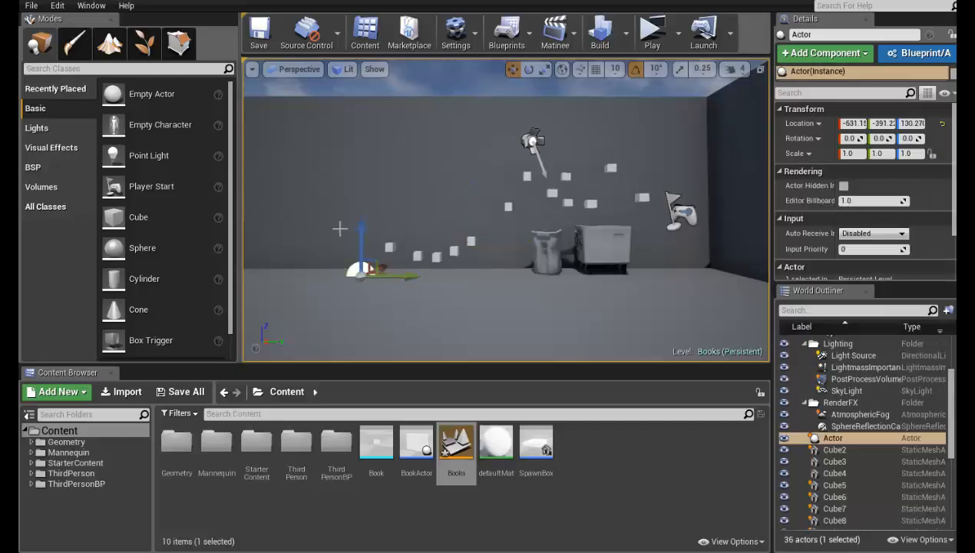
drag(362, 229, 345, 157)
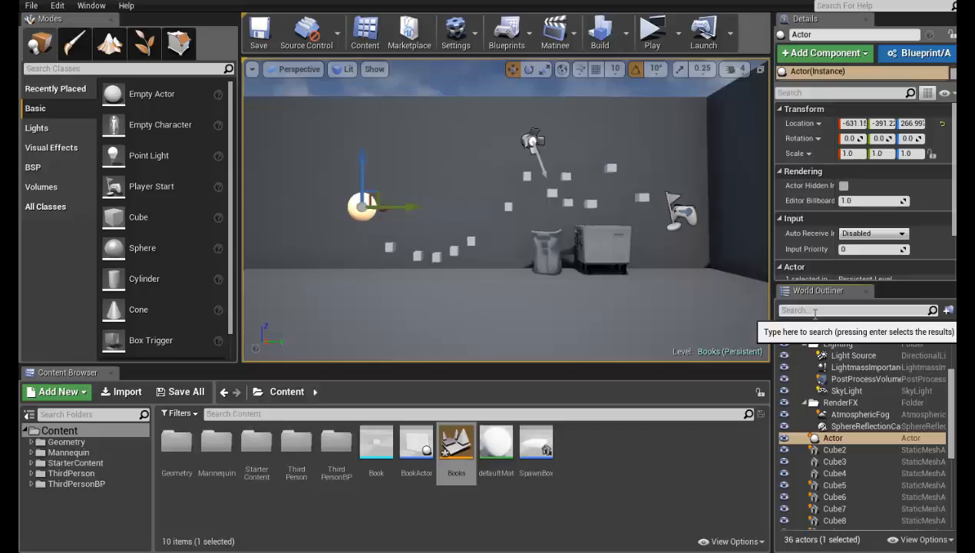
Rename the new empty actor as BookDrop
drag(816, 35, 736, 47)
text(BookDrop)
key(Return)
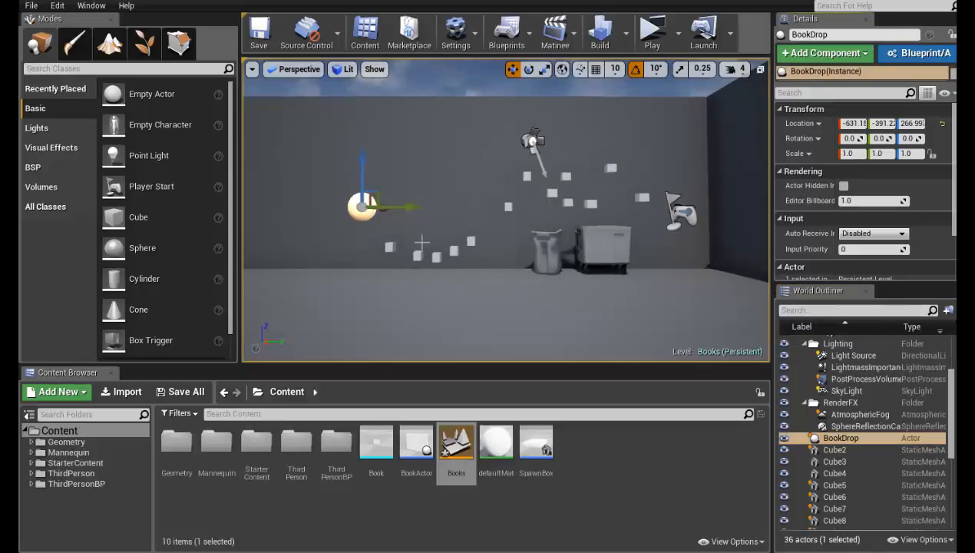
Move the BookDrop actor to about X -597, Y -445 and scale it uniformly to about -0.7
right_drag(420, 240, 700, 257)
key(d)
right_drag(286, 196, 321, 217)
key(d)
mouse_move(407, 148)
mouse_down()
mouse_move(424, 149)
mouse_move(411, 151)
mouse_up()
right_drag(411, 151, 449, 253)
key(a)
key(s)
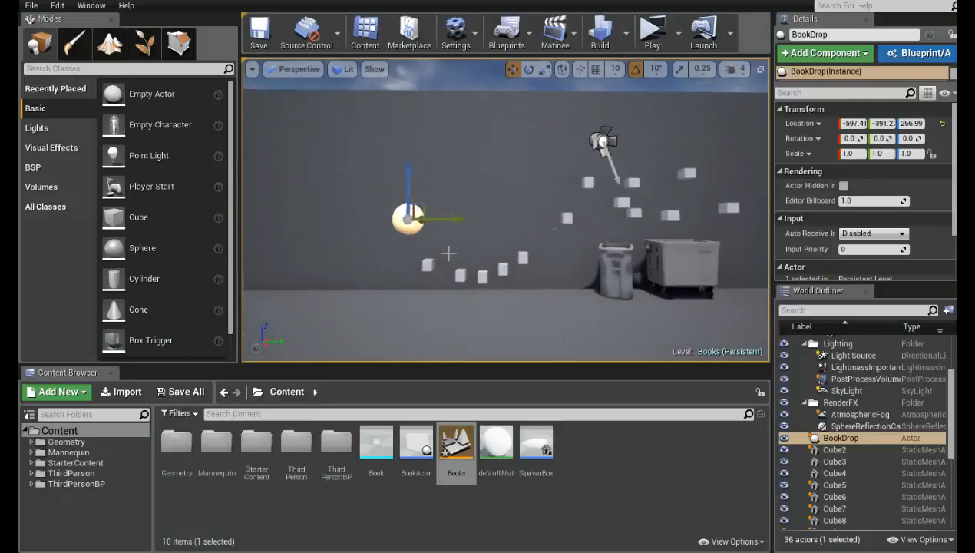
drag(458, 219, 428, 224)
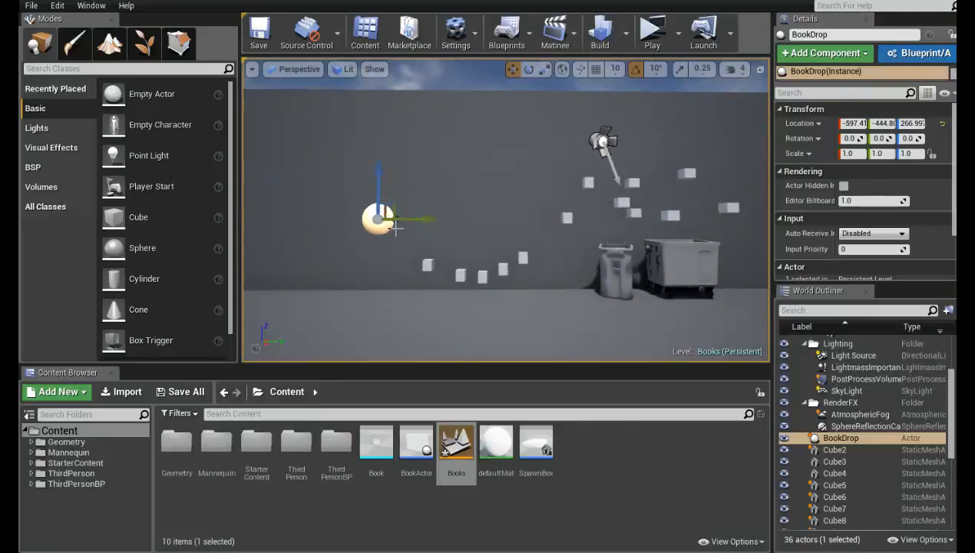
key(r)
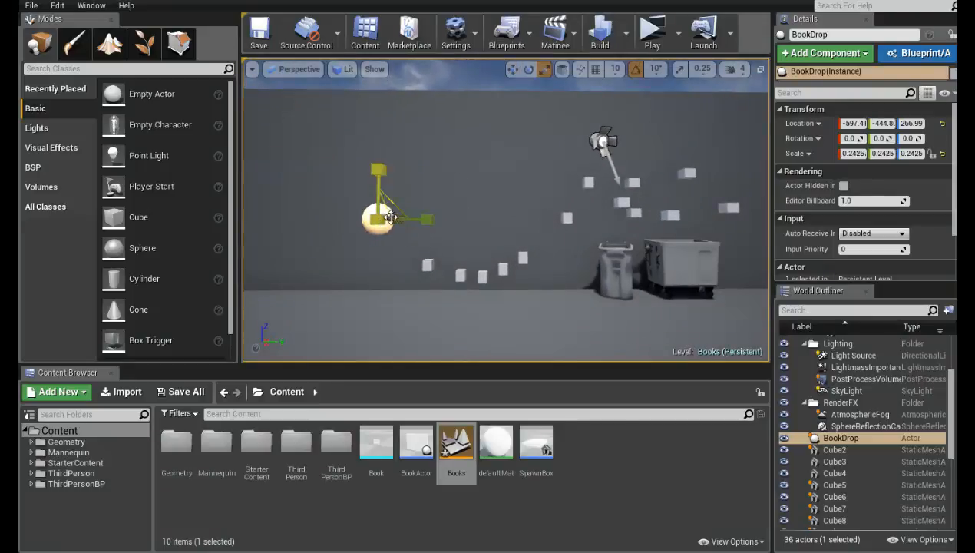
key(w)
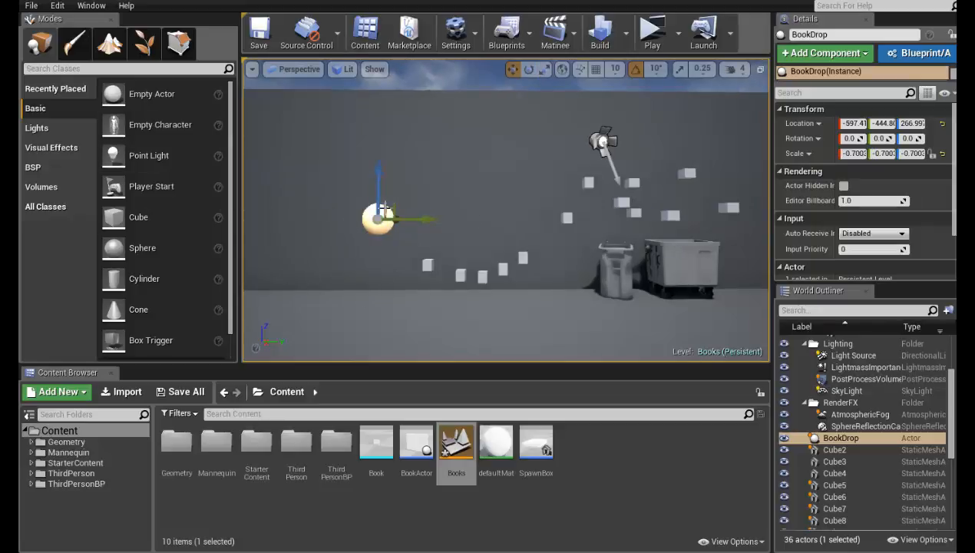
Open the level blueprint and examine the existing key events and the spawn node chains connected to the Make Rotator node
click(511, 40)
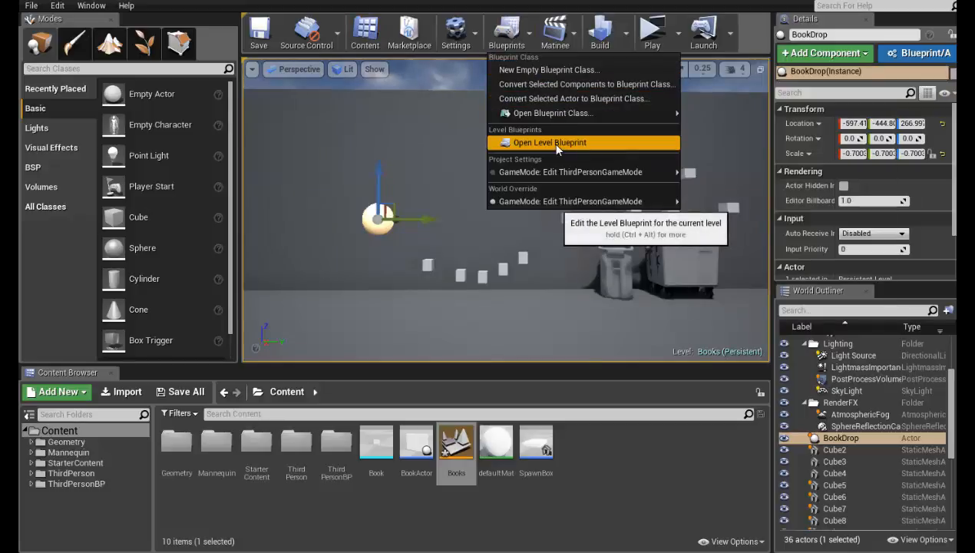
click(551, 144)
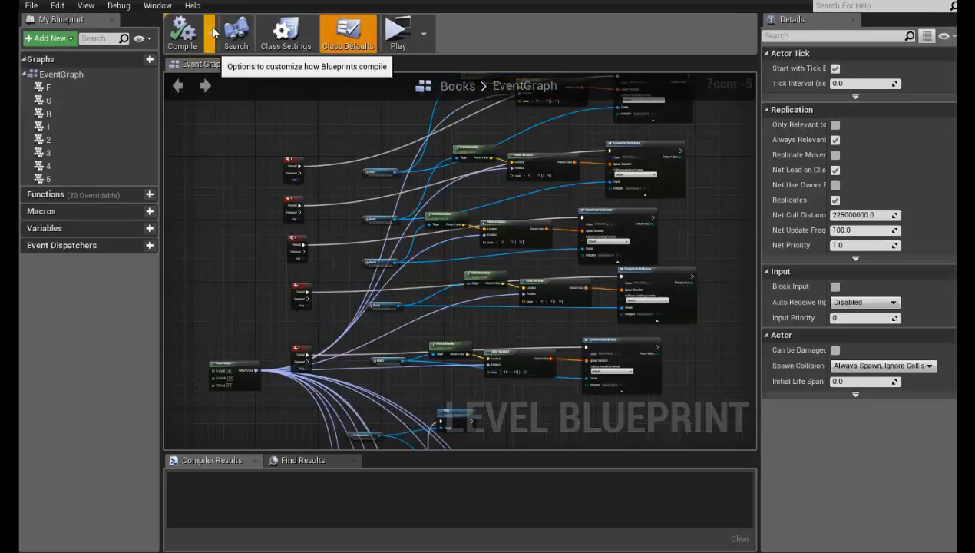
right_drag(346, 277, 472, 195)
scroll(461, 339, up, 2)
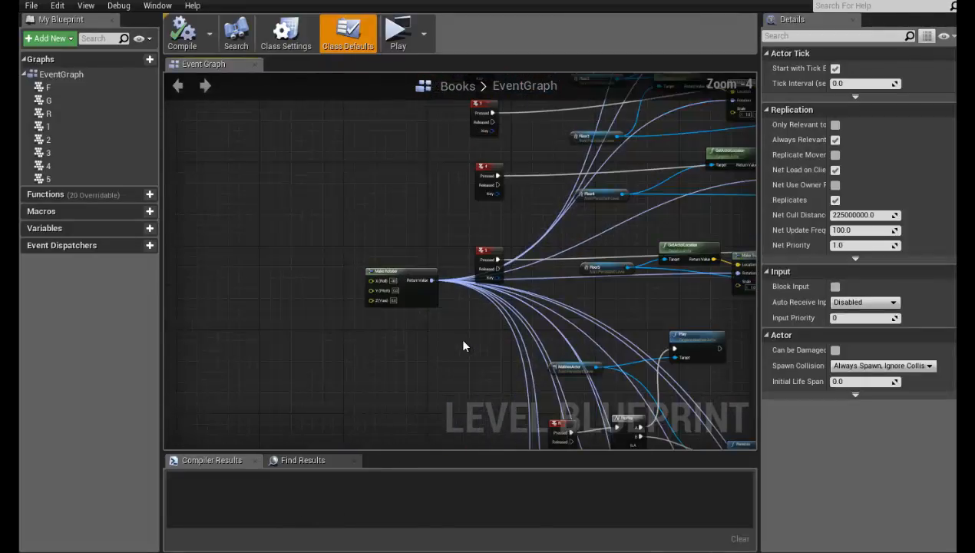
right_drag(460, 340, 326, 380)
right_drag(504, 316, 476, 353)
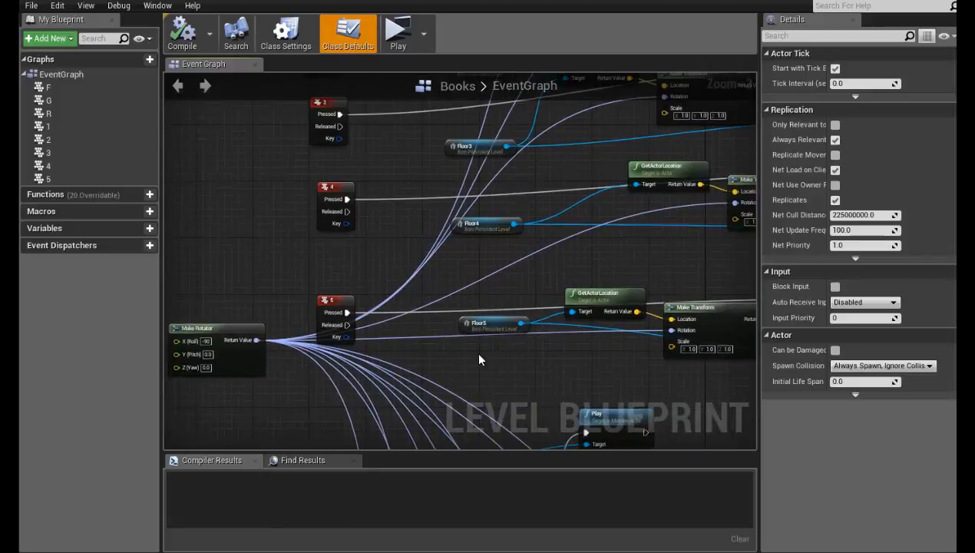
right_drag(507, 274, 745, 334)
right_drag(246, 266, 287, 112)
scroll(486, 289, down, 5)
right_drag(566, 383, 468, 228)
right_drag(451, 298, 191, 445)
right_drag(201, 401, 604, 377)
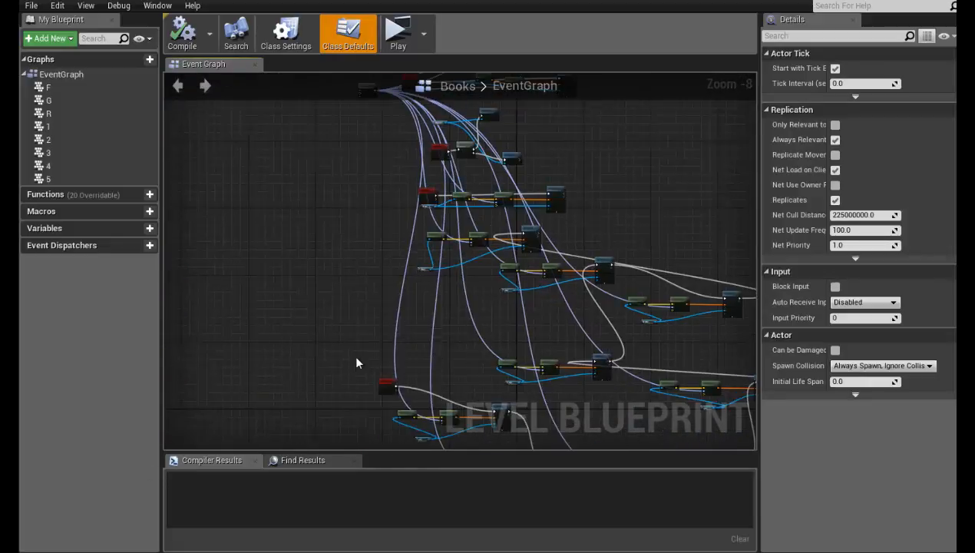
right_drag(357, 358, 405, 227)
scroll(405, 227, up, 7)
scroll(438, 227, down, 4)
Add a T key input event in an empty area of the level blueprint's Event Graph
right_drag(466, 227, 278, 340)
right_drag(657, 161, 359, 276)
right_drag(627, 150, 407, 307)
scroll(404, 300, up, 1)
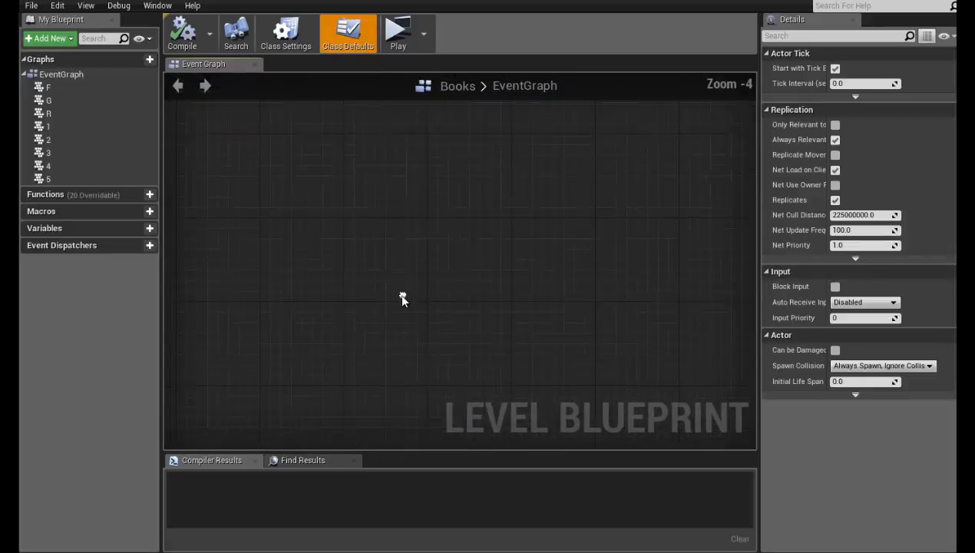
right_click(399, 268)
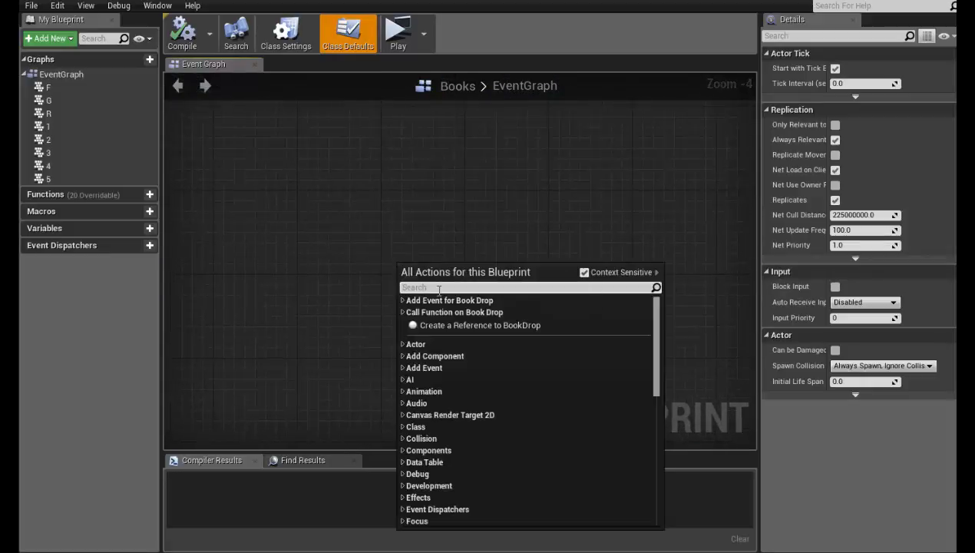
text(t)
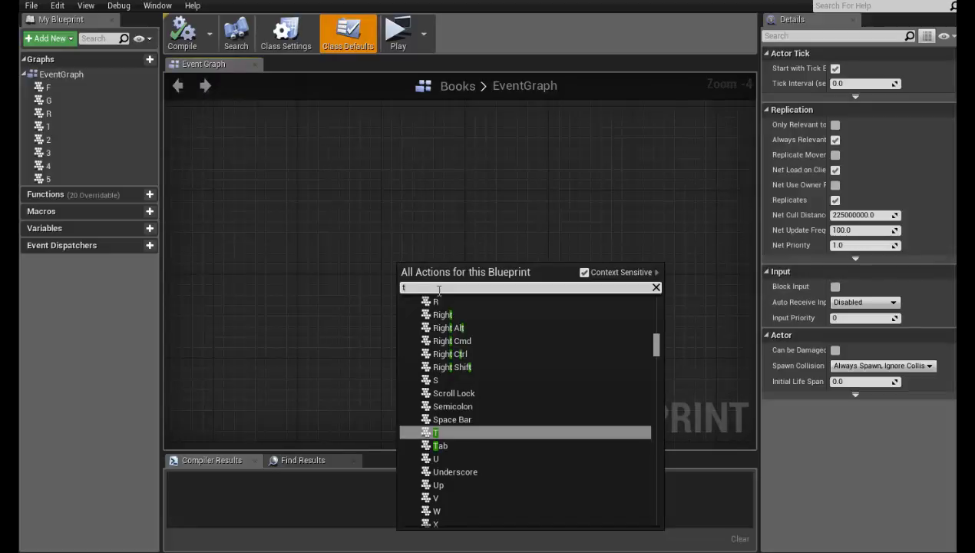
key(Return)
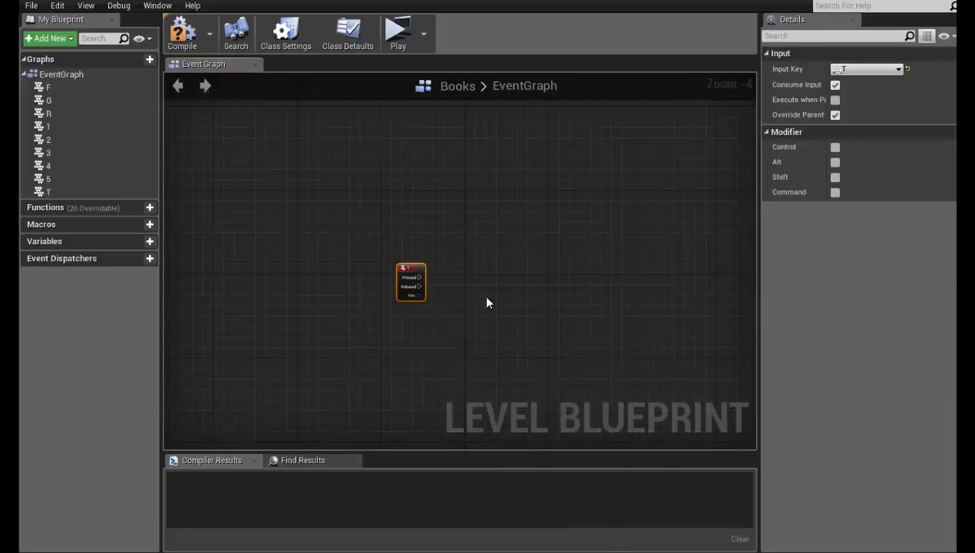
scroll(488, 295, up, 1)
right_drag(480, 263, 420, 293)
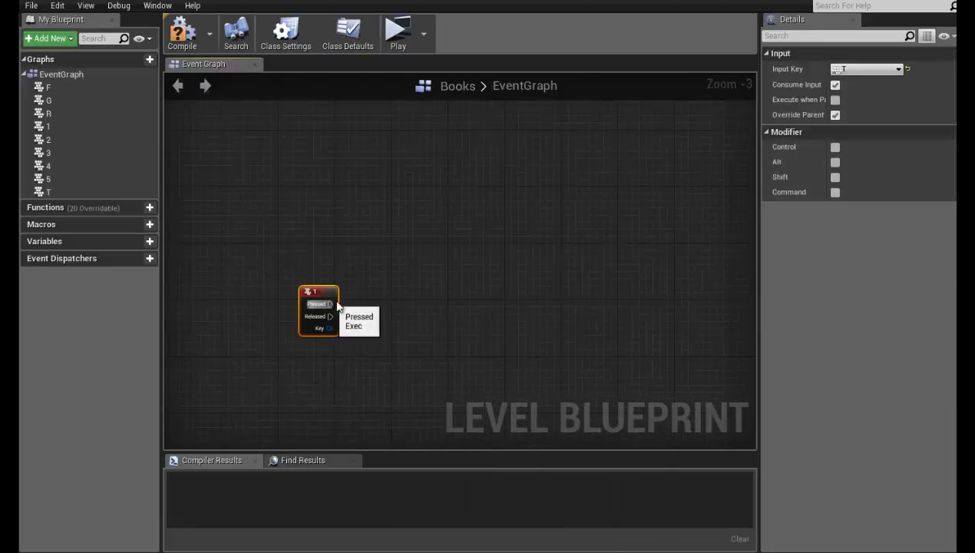
drag(329, 304, 421, 225)
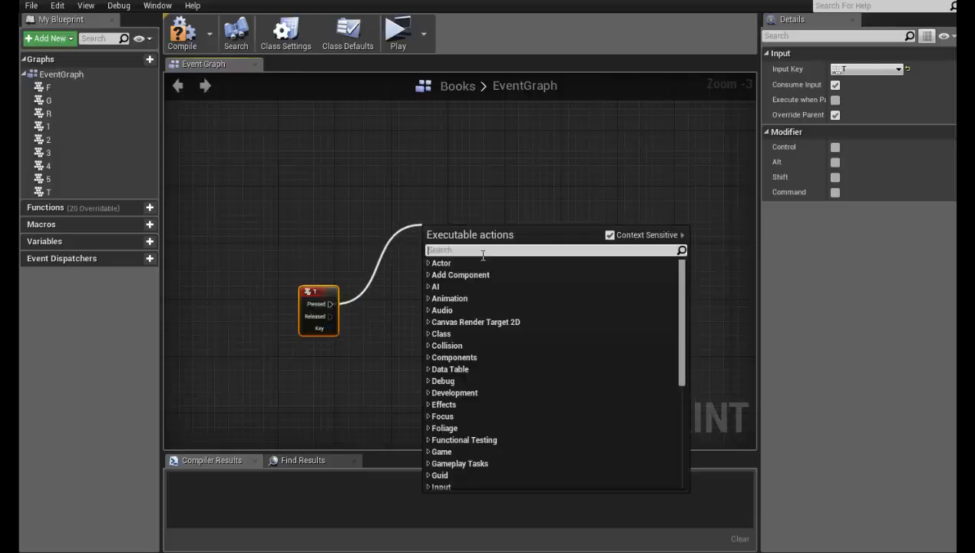
click(305, 185)
Examine the existing R key FlipFlop chain and the number-key spawn chains, returning to the T key event
right_drag(306, 185, 749, 249)
right_drag(413, 318, 728, 355)
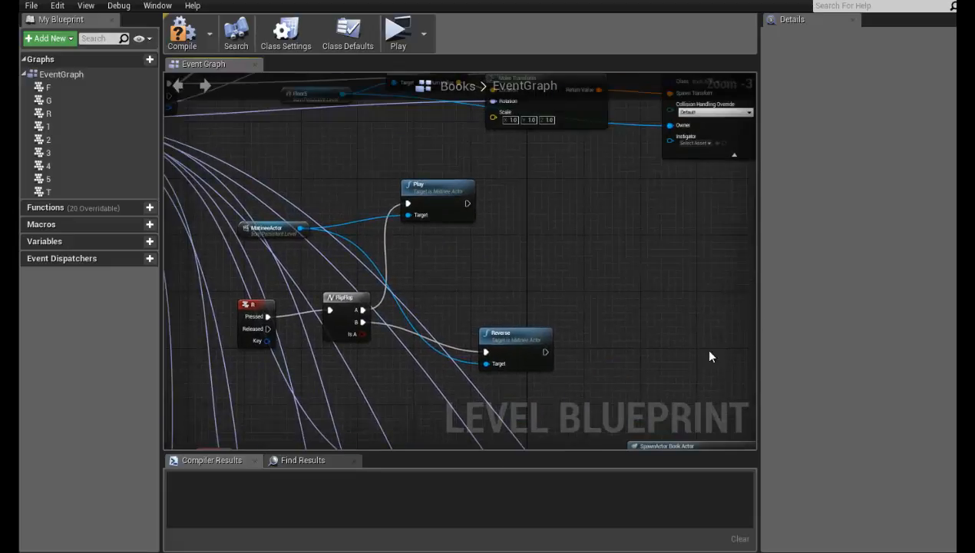
mouse_move(551, 272)
right_down()
mouse_move(636, 324)
mouse_move(567, 268)
right_up()
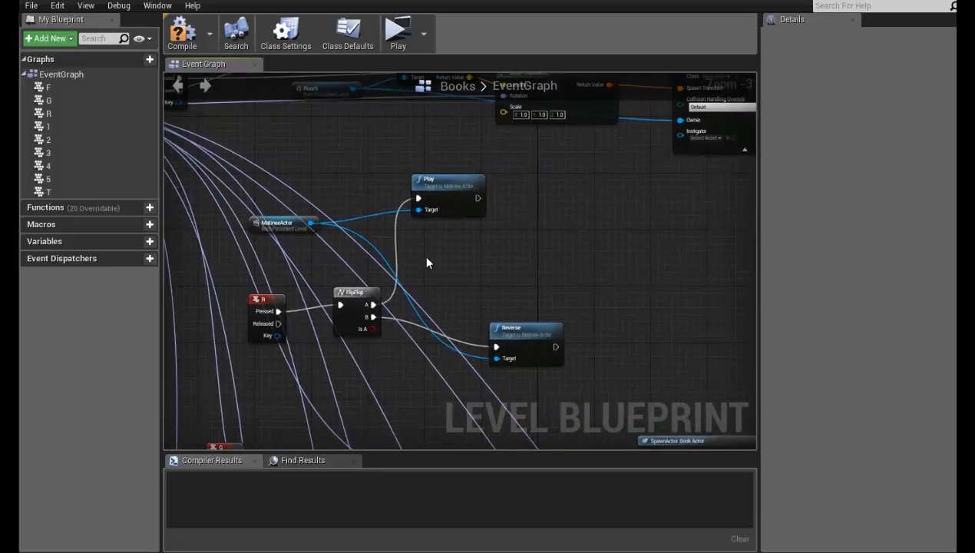
right_drag(470, 244, 624, 552)
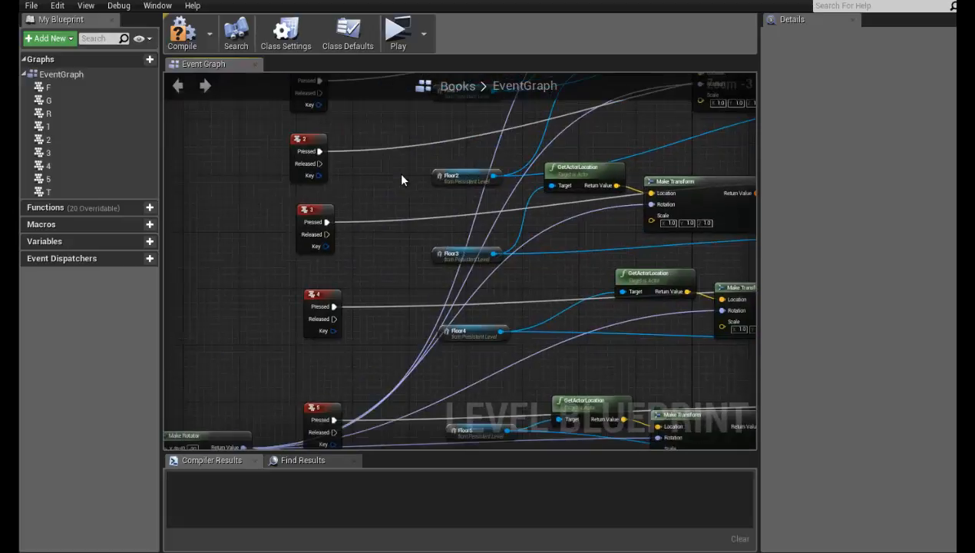
right_drag(403, 175, 207, 203)
right_drag(403, 263, 368, 241)
right_drag(548, 209, 424, 267)
right_drag(261, 200, 239, 197)
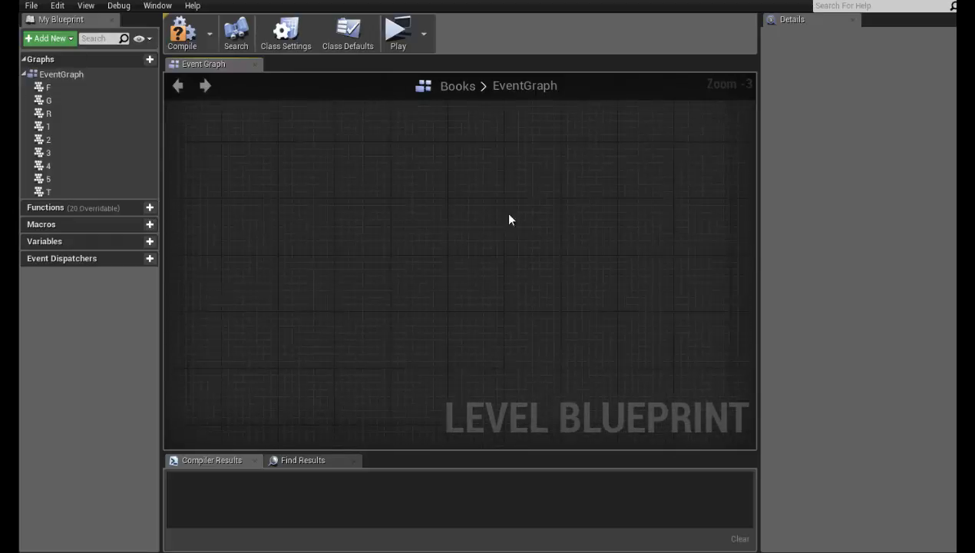
right_drag(515, 278, 495, 118)
right_drag(459, 356, 440, 322)
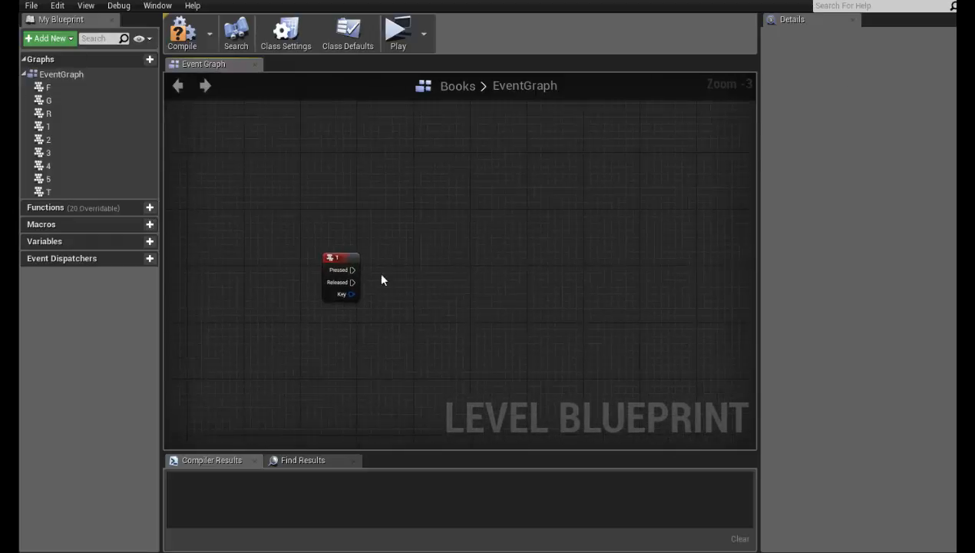
Add a Spawn Actor from Class node beside the T key event in the level blueprint
right_click(521, 264)
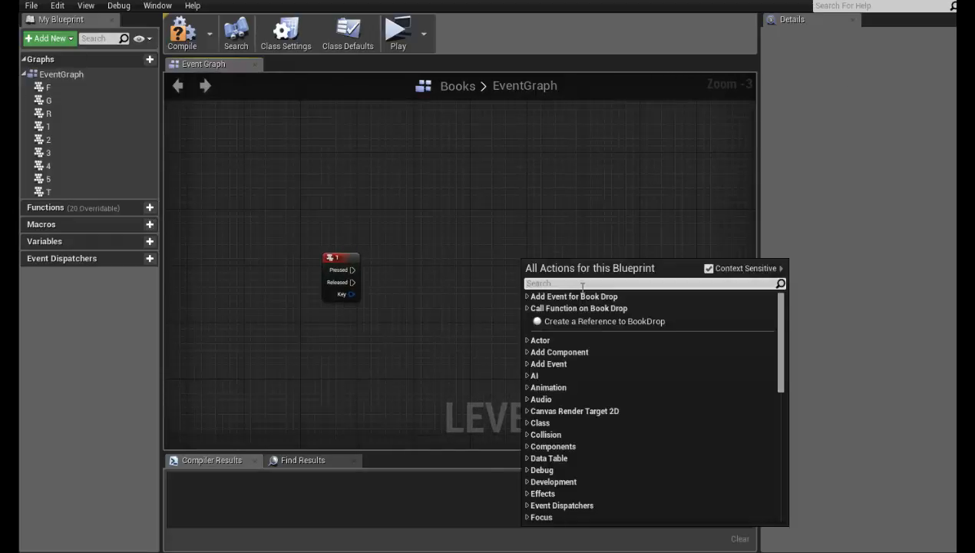
text(spawn)
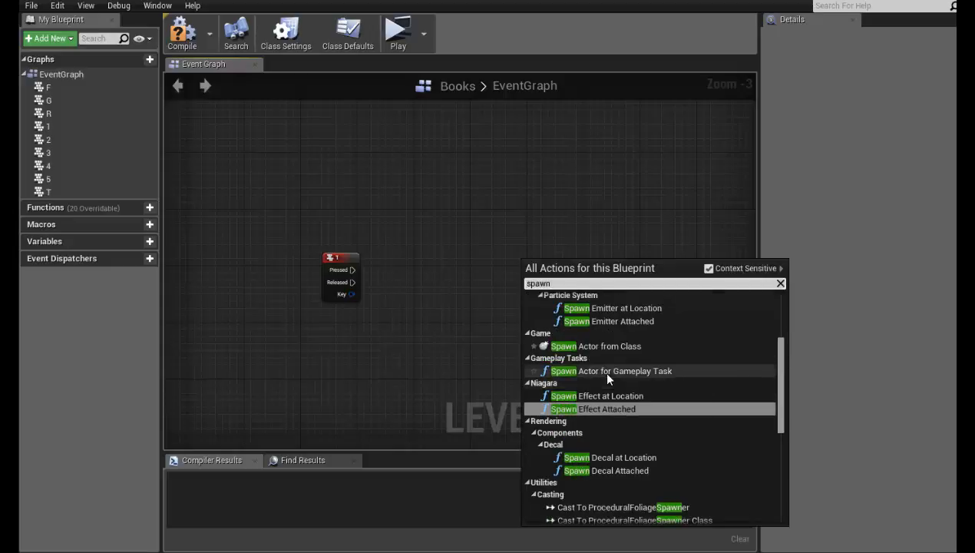
scroll(653, 453, down, 3)
scroll(651, 453, down, 5)
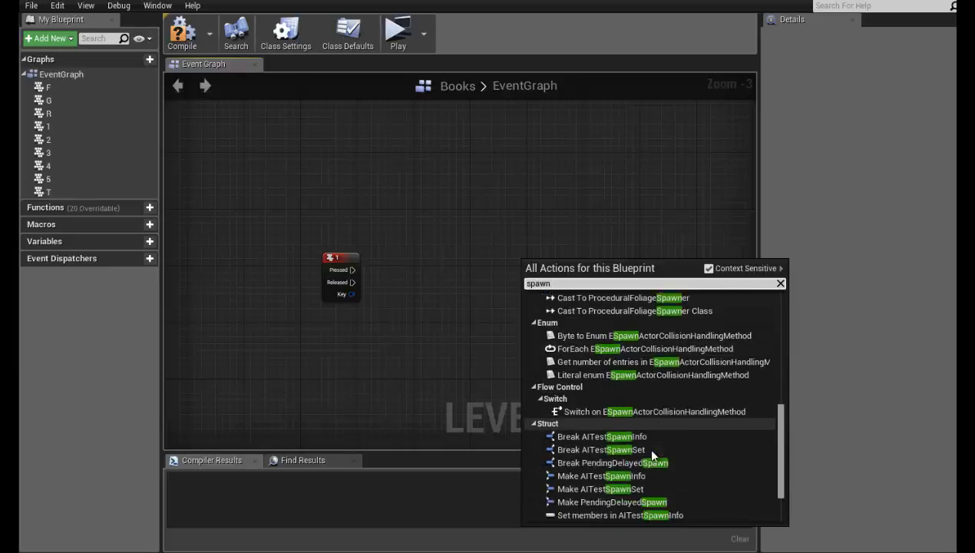
scroll(651, 453, up, 7)
scroll(651, 455, up, 6)
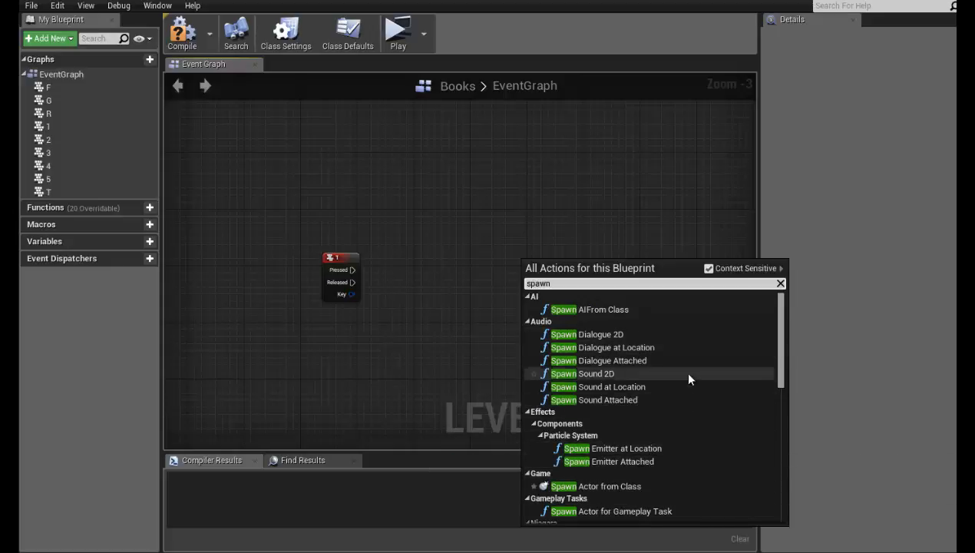
click(626, 486)
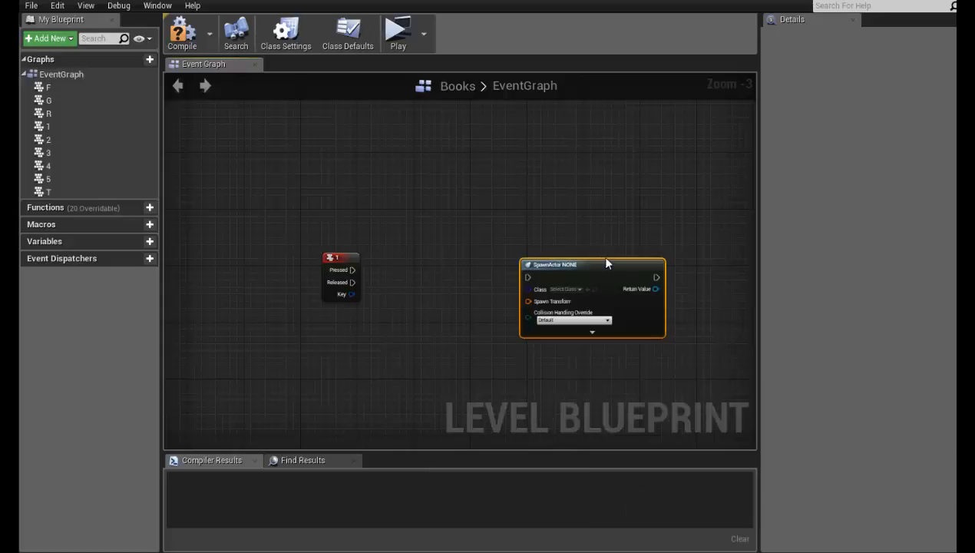
drag(550, 258, 480, 224)
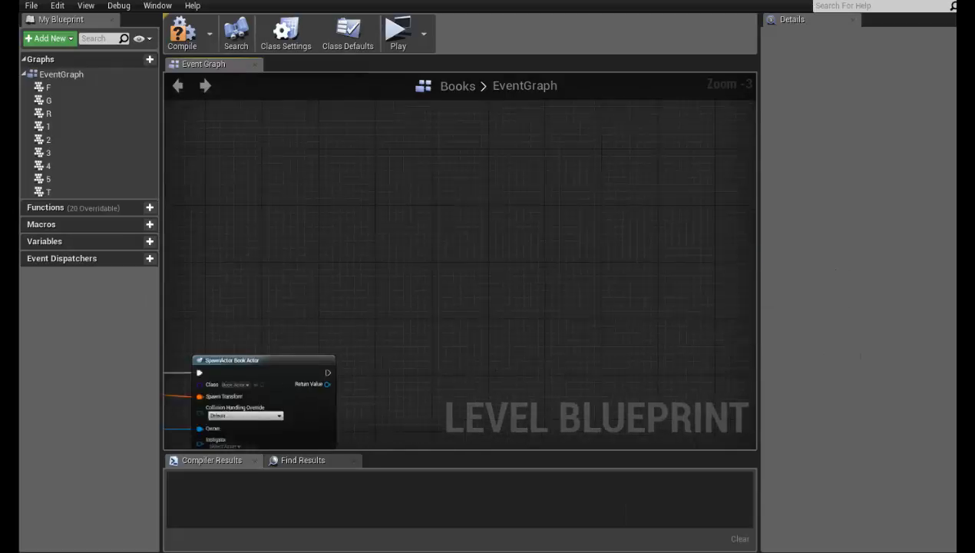
Set the class of the new spawn node beside the T key event to BookActor
right_drag(371, 340, 550, 209)
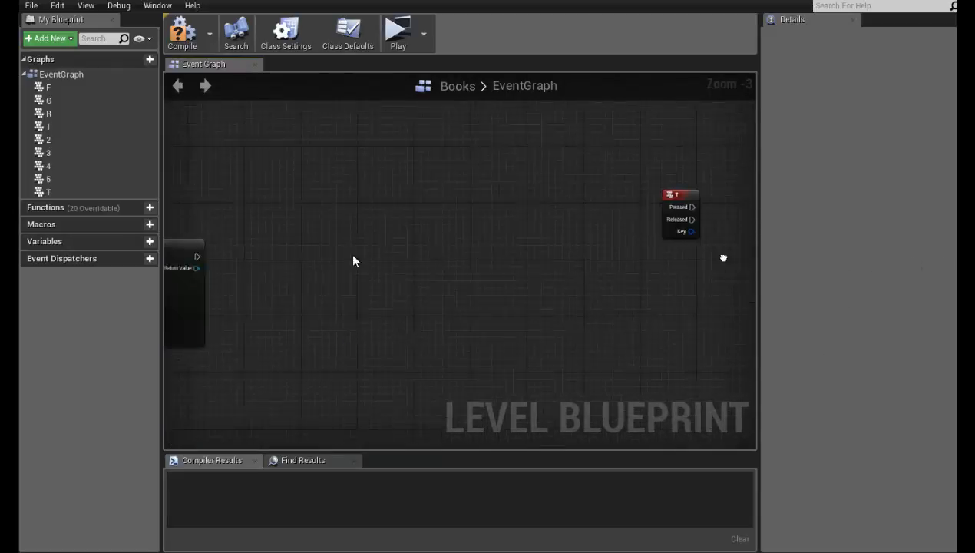
right_drag(352, 259, 142, 304)
right_drag(509, 264, 358, 309)
scroll(476, 305, up, 1)
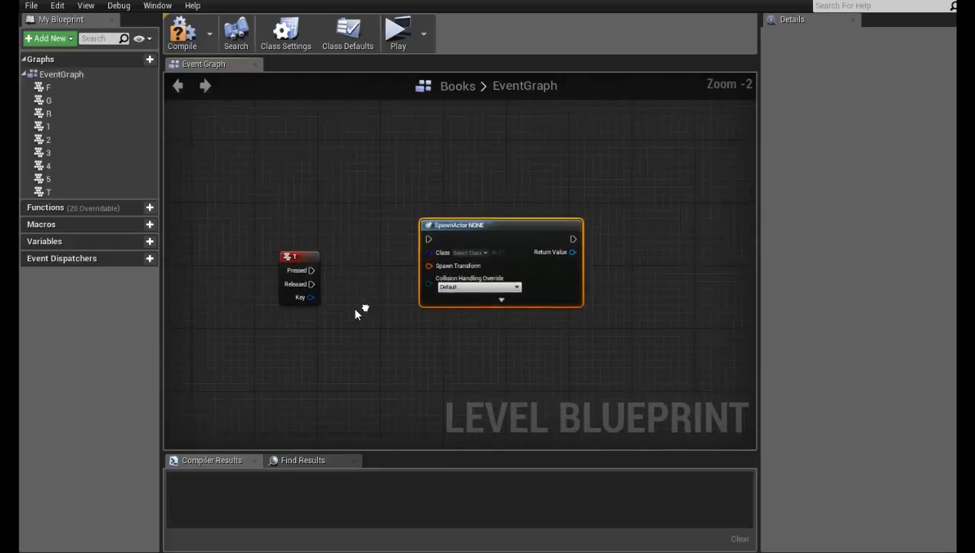
click(484, 253)
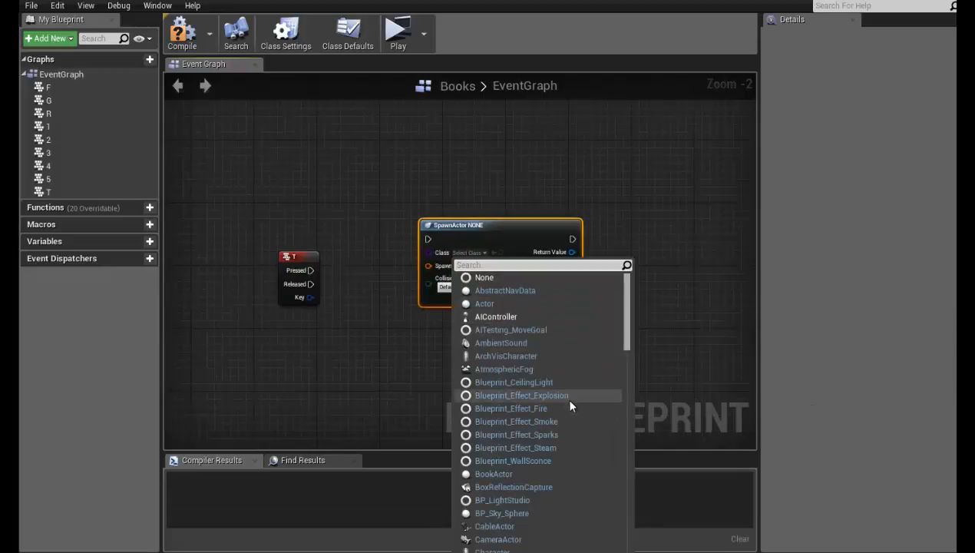
click(559, 476)
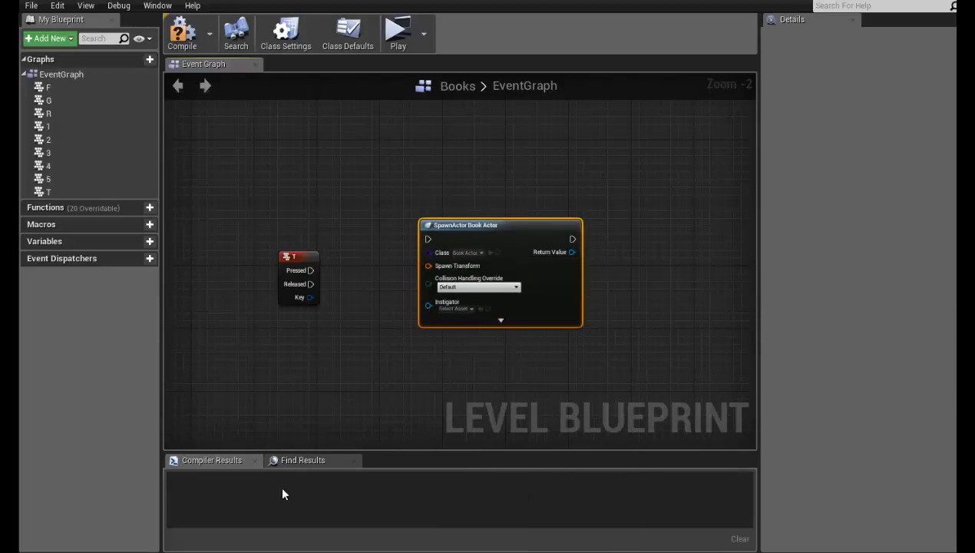
Open the BookActor blueprint from the project's content and inspect its book mesh in the 3D preview
click(109, 0)
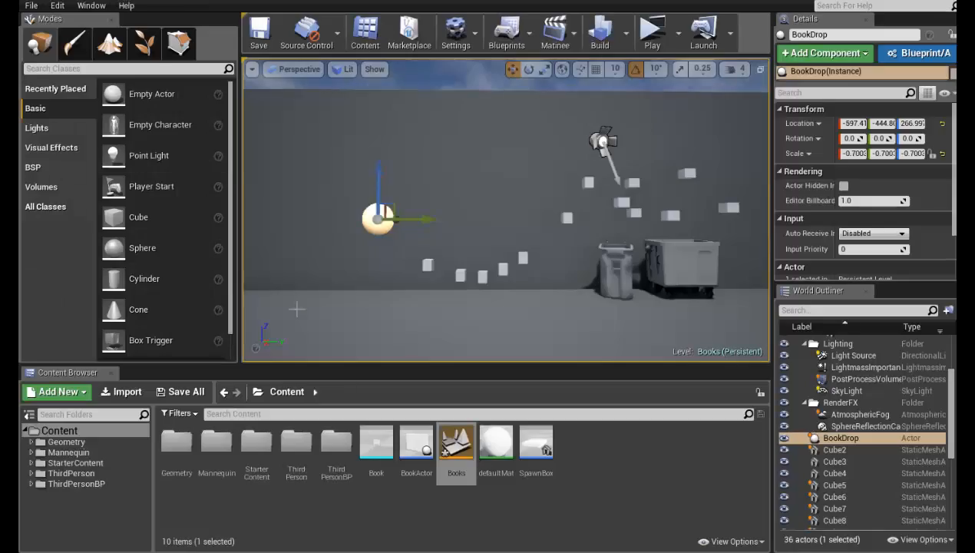
click(405, 507)
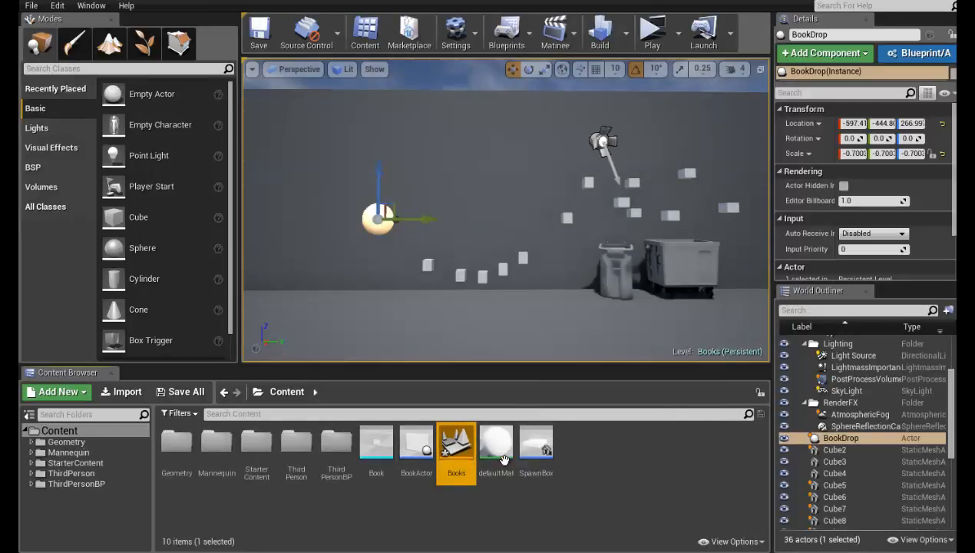
double_click(416, 444)
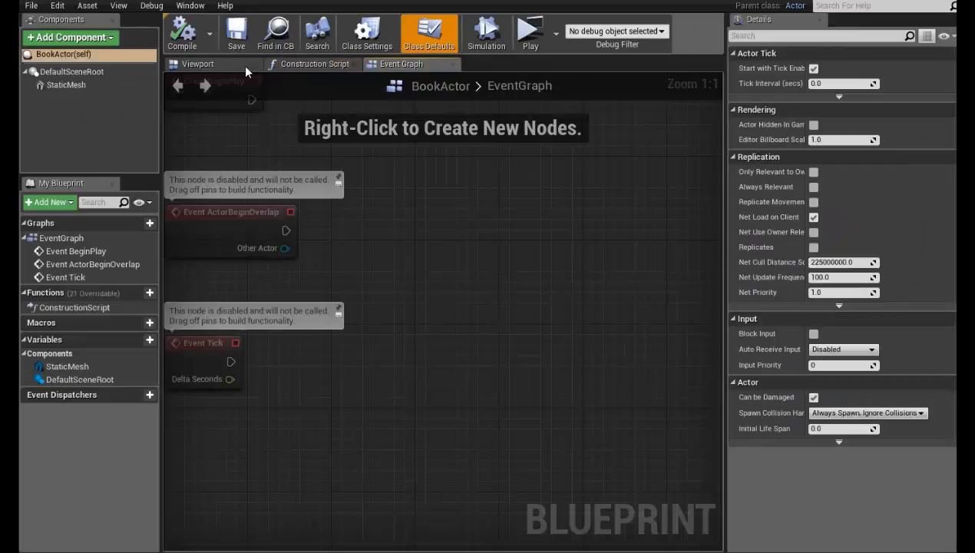
click(245, 66)
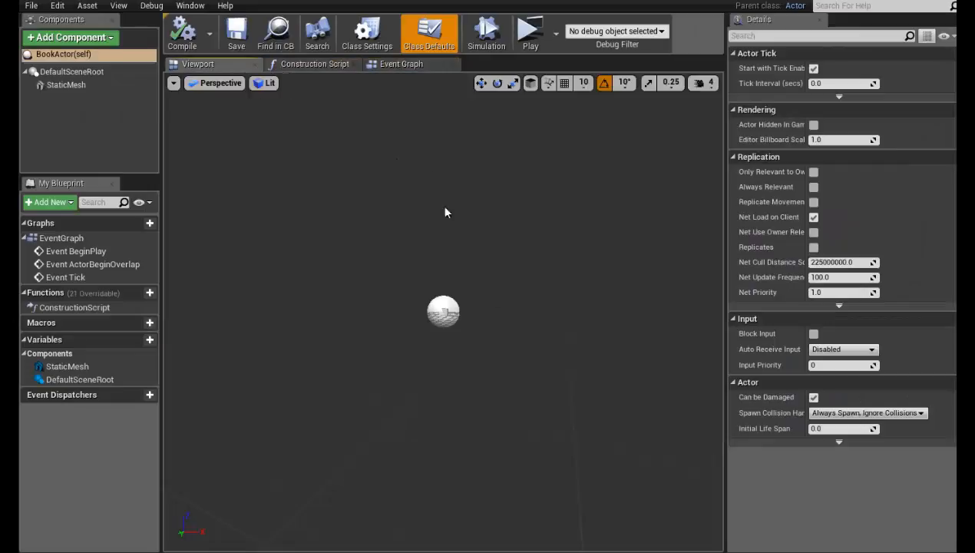
scroll(436, 321, up, 5)
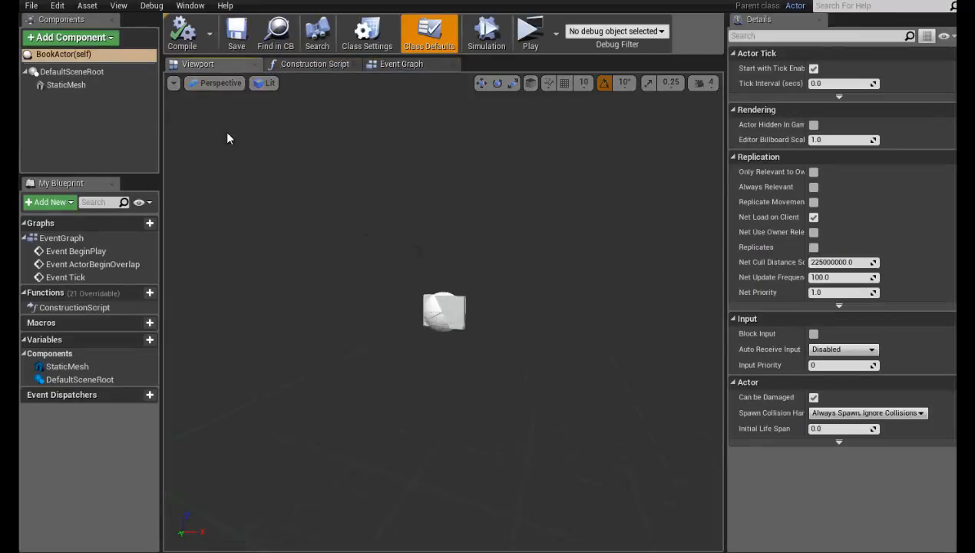
click(192, 1)
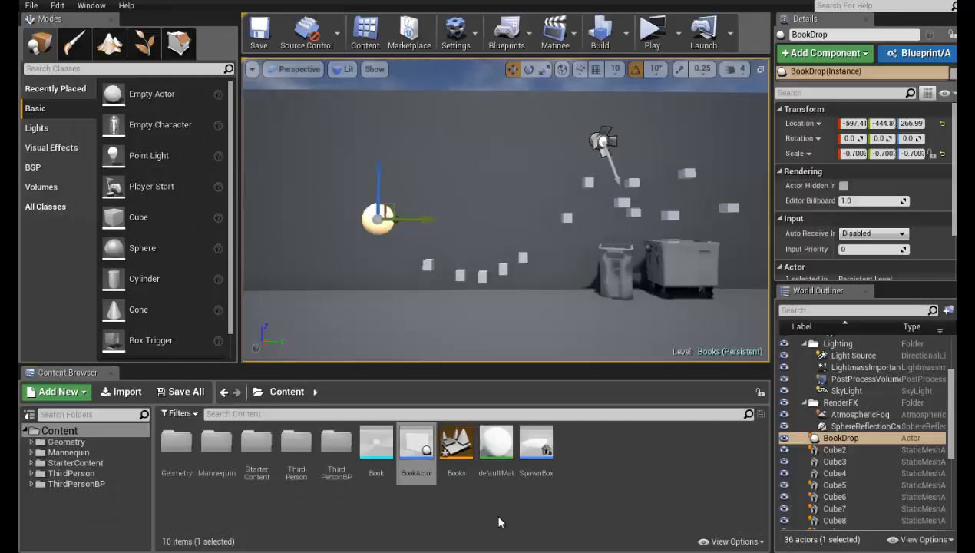
Create a new Actor blueprint class in the Content folder and add a Static Mesh component to it
right_click(512, 510)
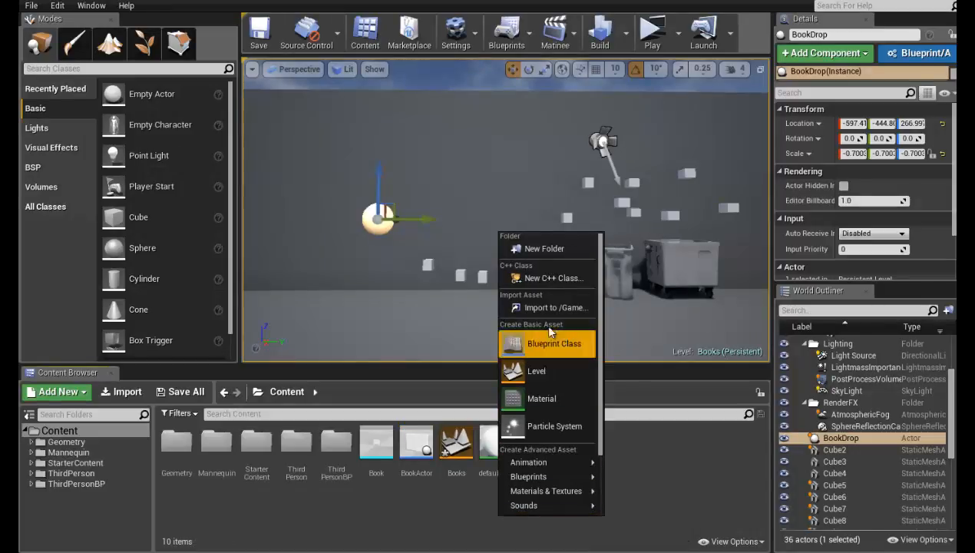
click(547, 342)
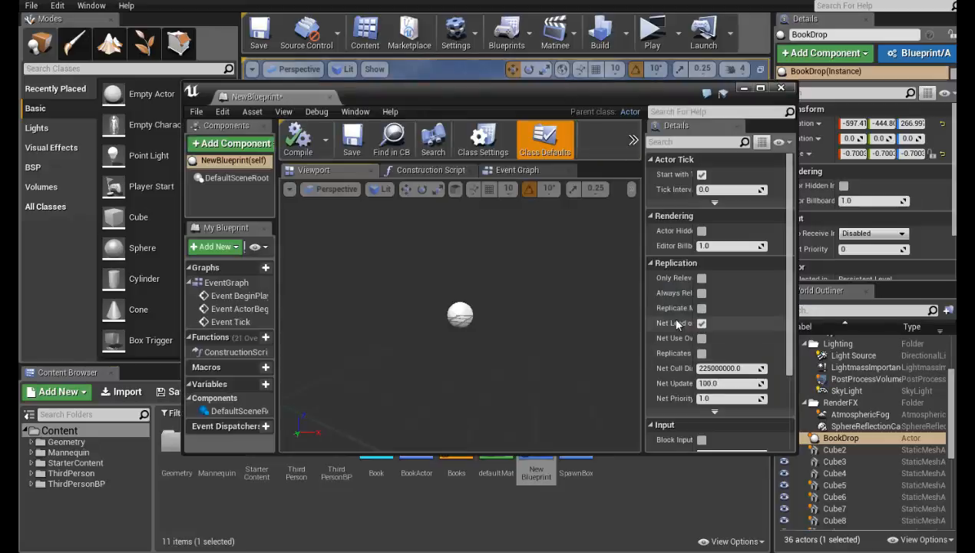
scroll(668, 318, down, 3)
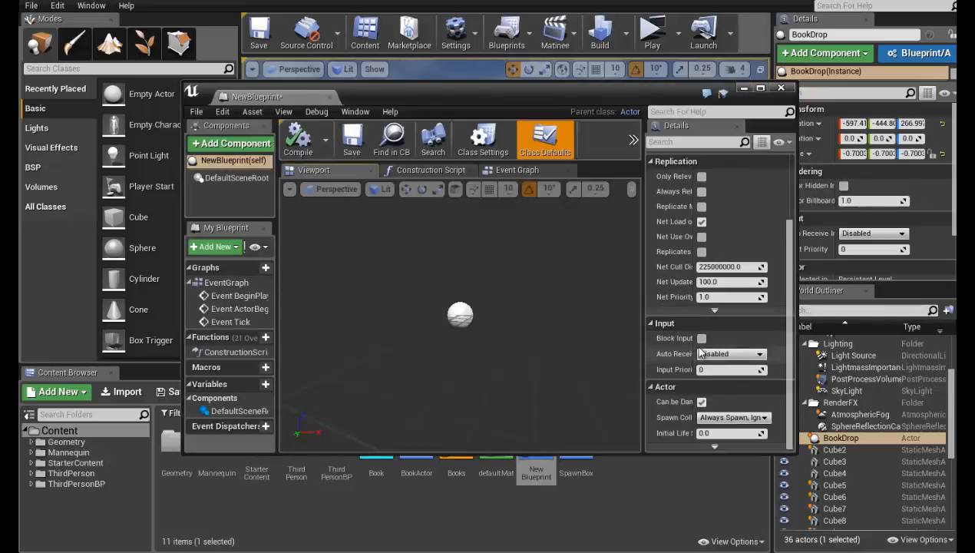
click(231, 143)
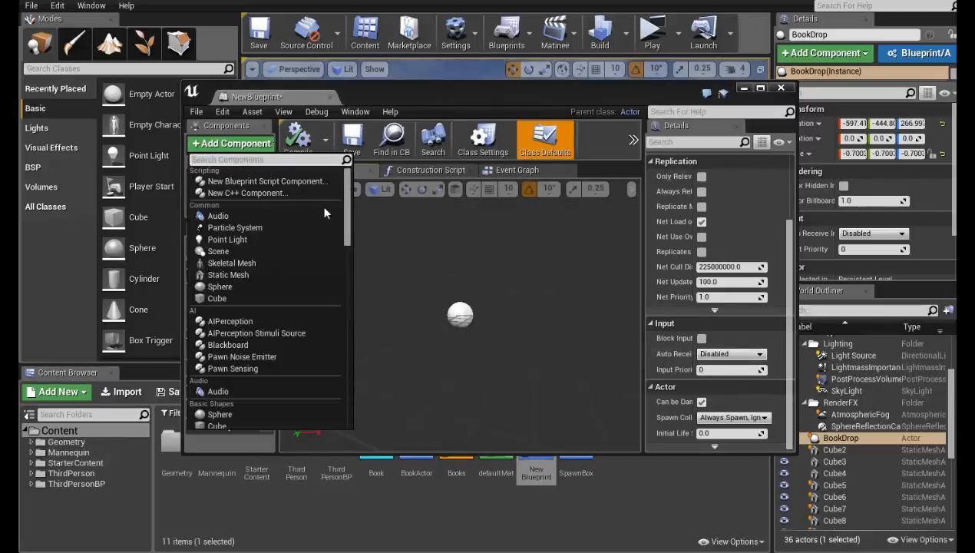
click(235, 273)
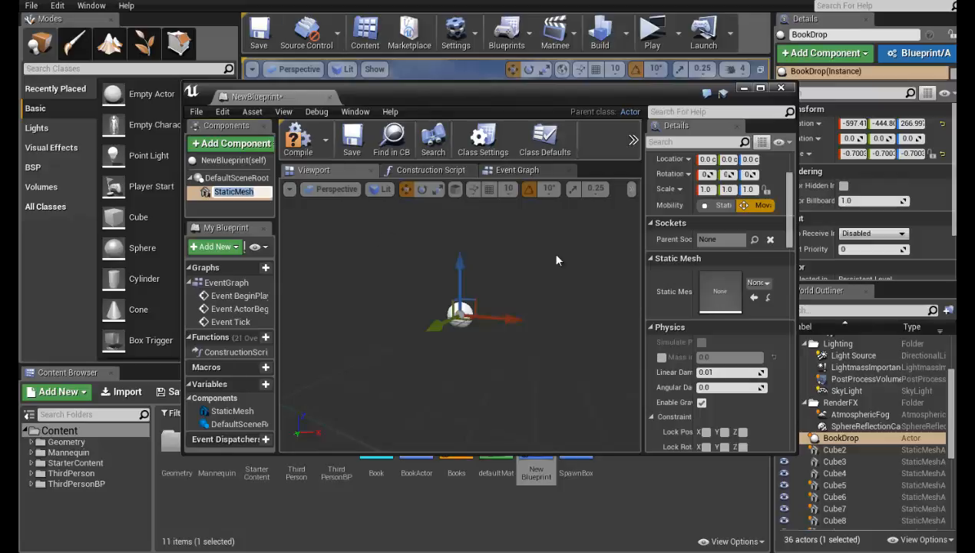
Assign the Book mesh to the Static Mesh component, raise it about 21.7 units along Z, and close the blueprint
click(767, 282)
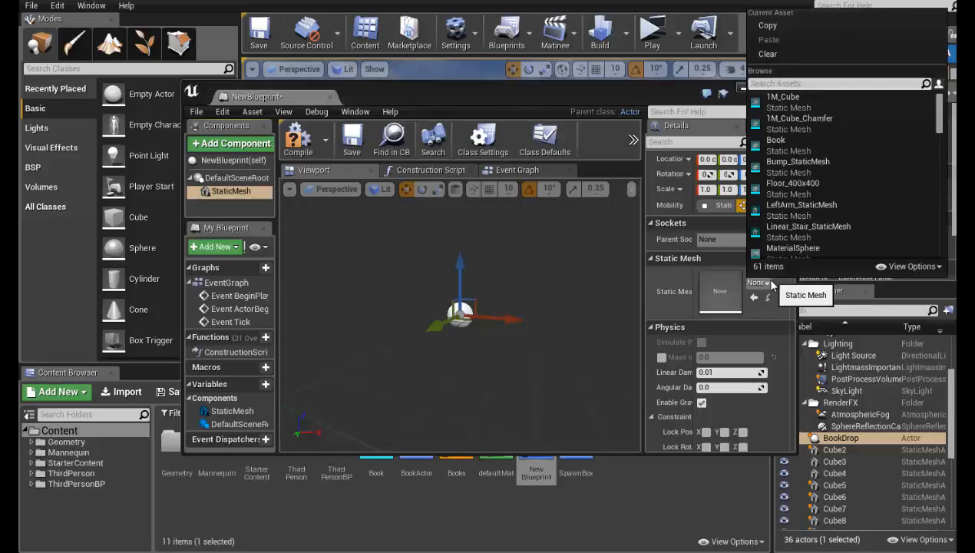
click(807, 144)
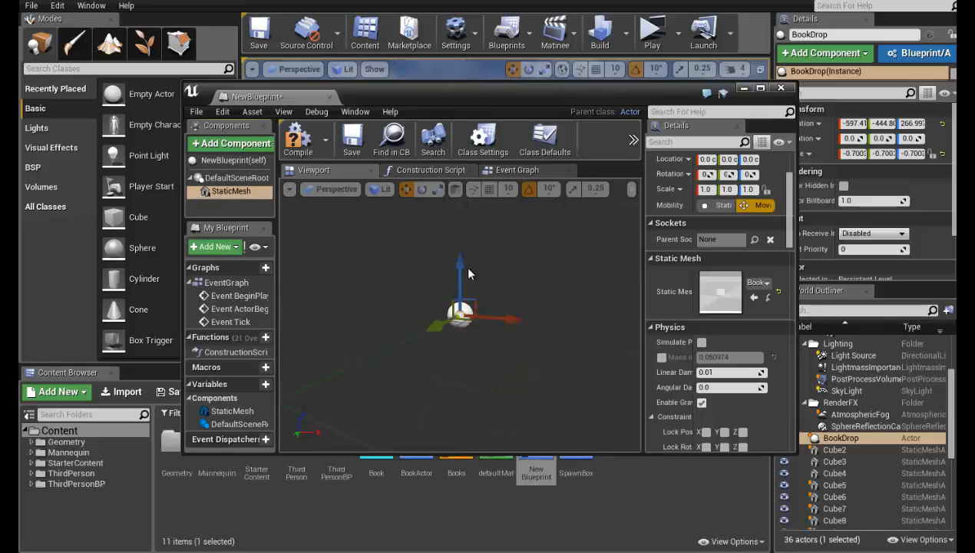
drag(460, 257, 460, 228)
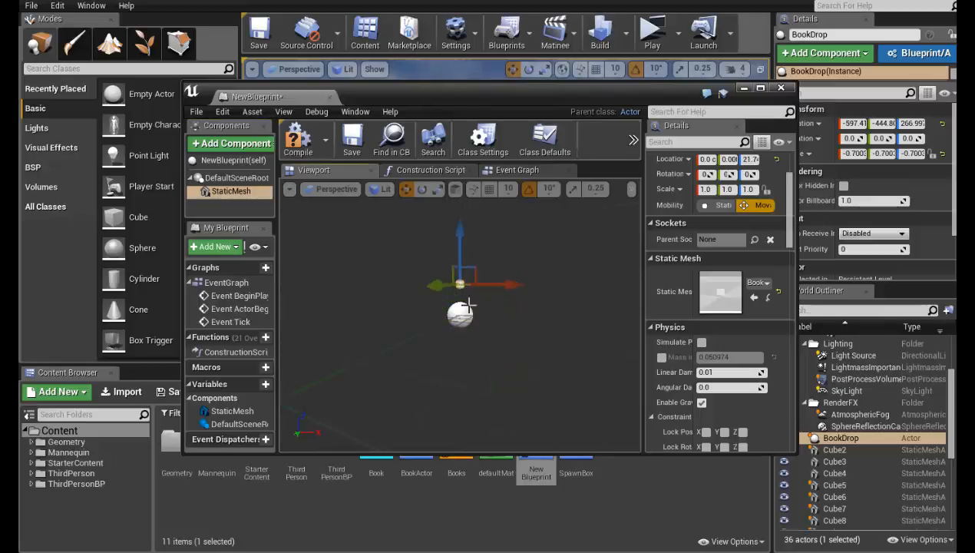
click(475, 318)
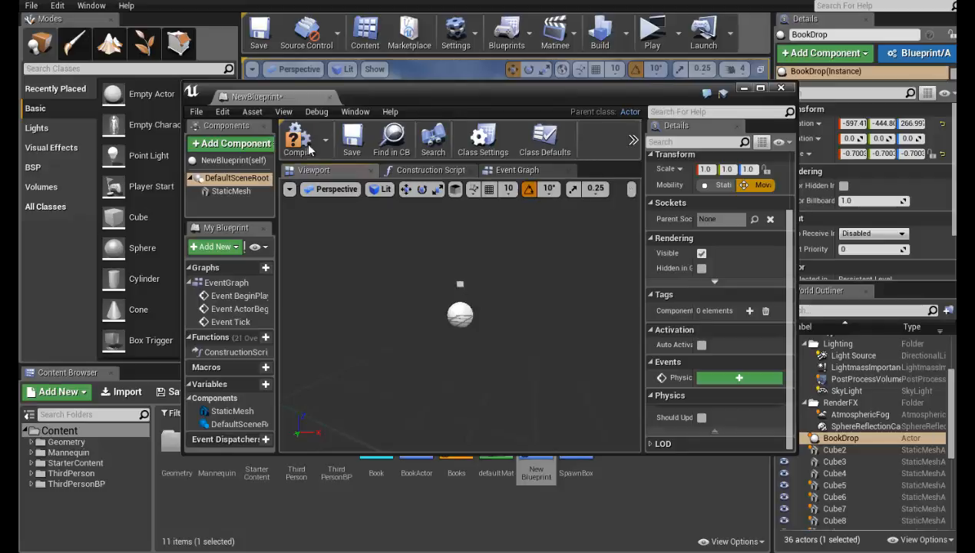
click(781, 88)
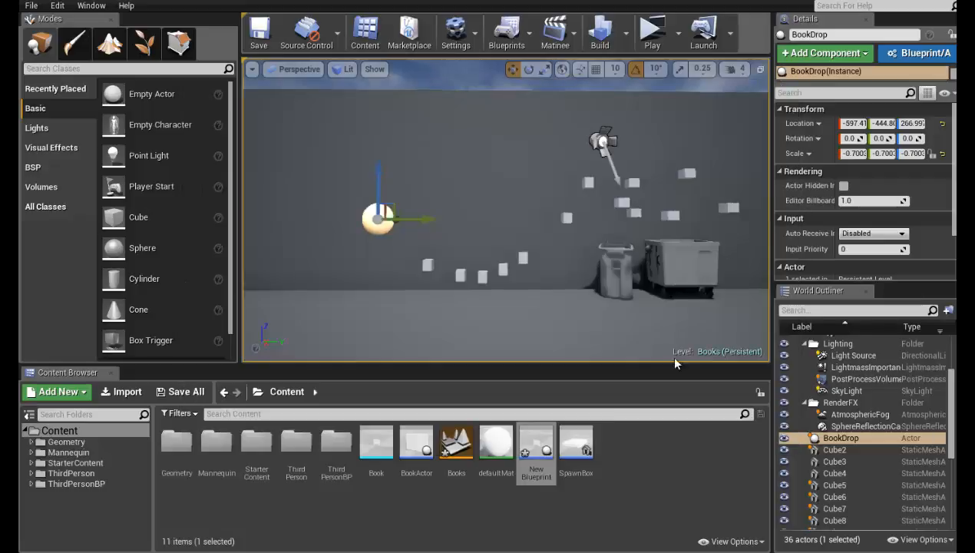
Delete the NewBlueprint asset from the project's Content folder and confirm the deletion
click(541, 503)
click(536, 447)
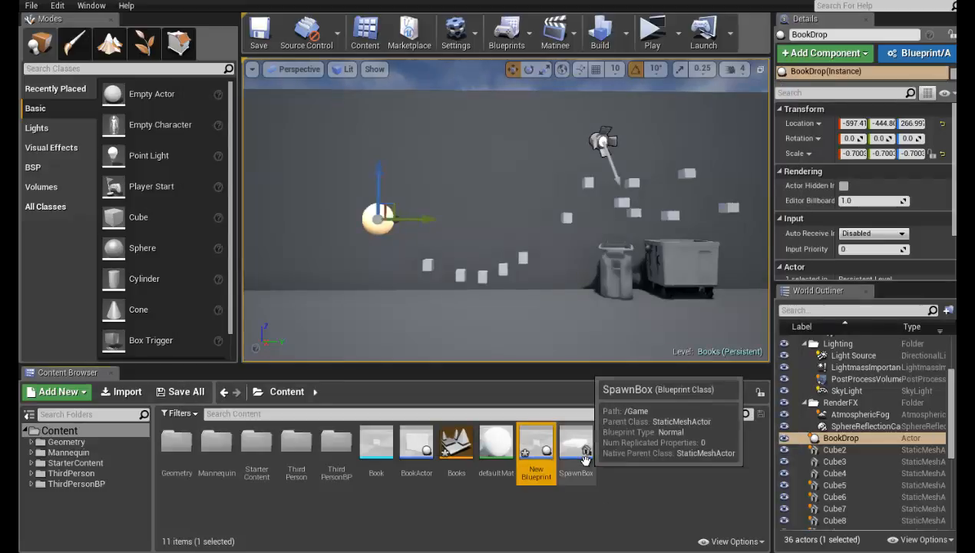
key(Delete)
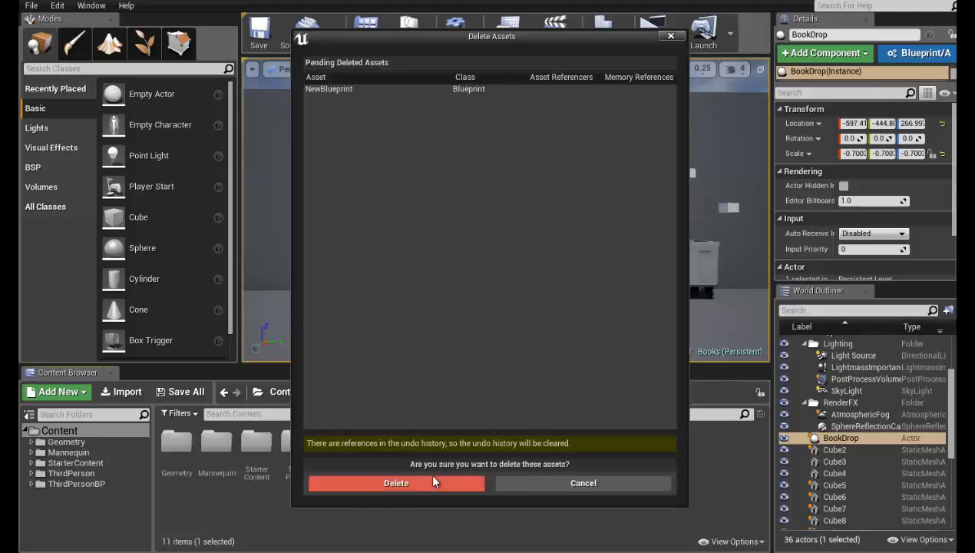
click(445, 482)
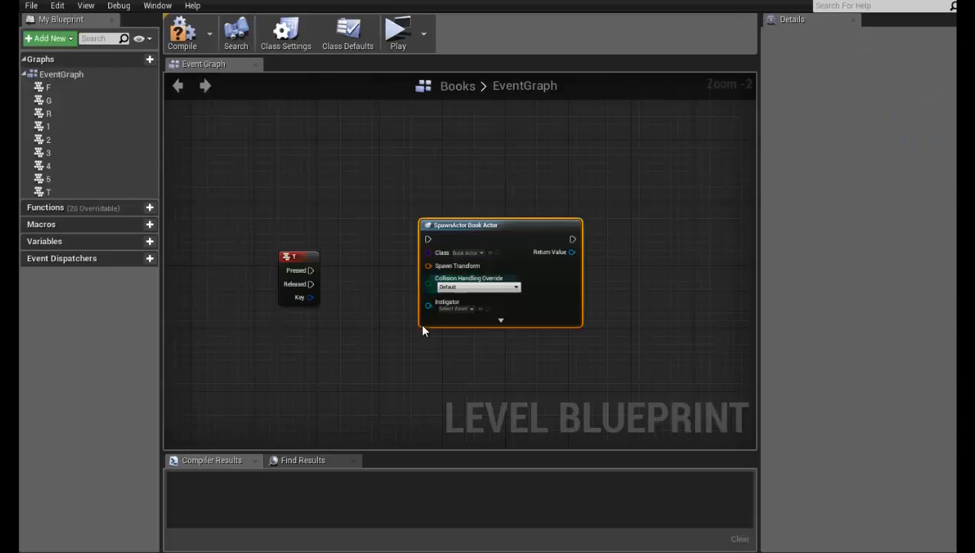
Move the SpawnActor Book Actor node away from the T event and feed its Spawn Transform from a new Make Transform node
drag(479, 214, 588, 202)
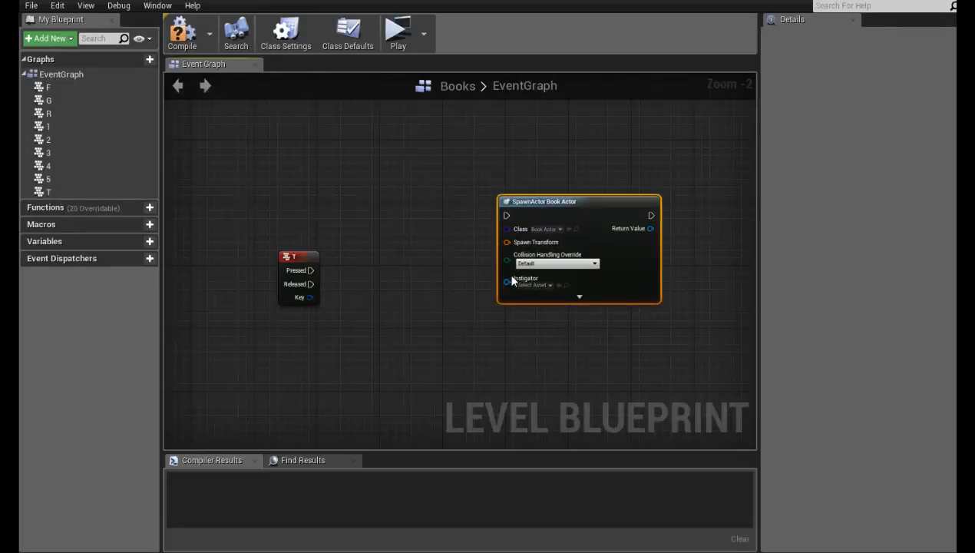
drag(506, 242, 451, 325)
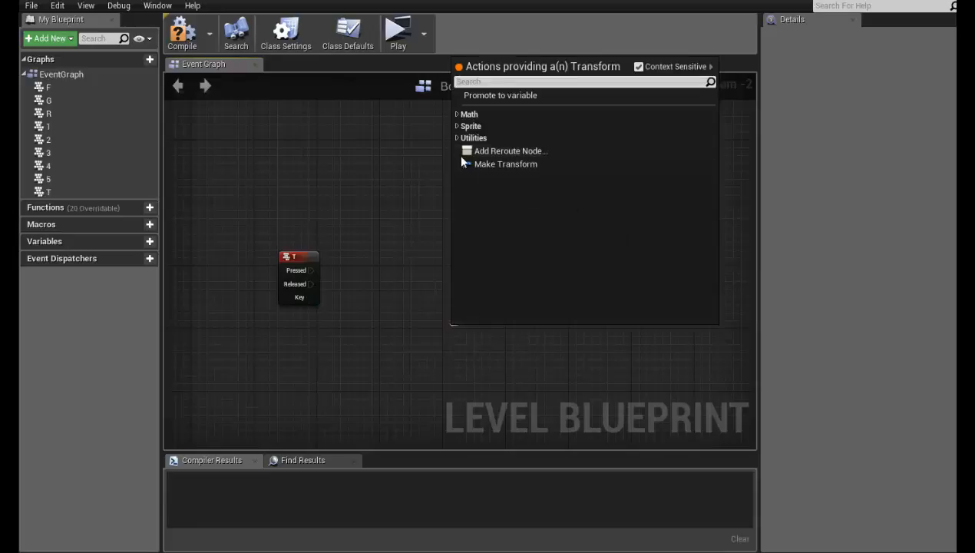
click(484, 163)
right_drag(490, 217, 541, 128)
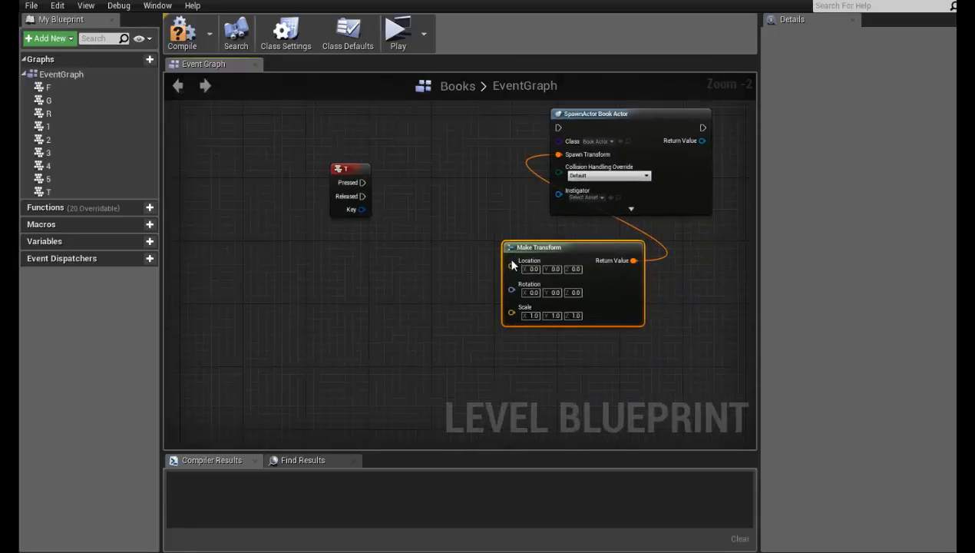
drag(511, 266, 407, 304)
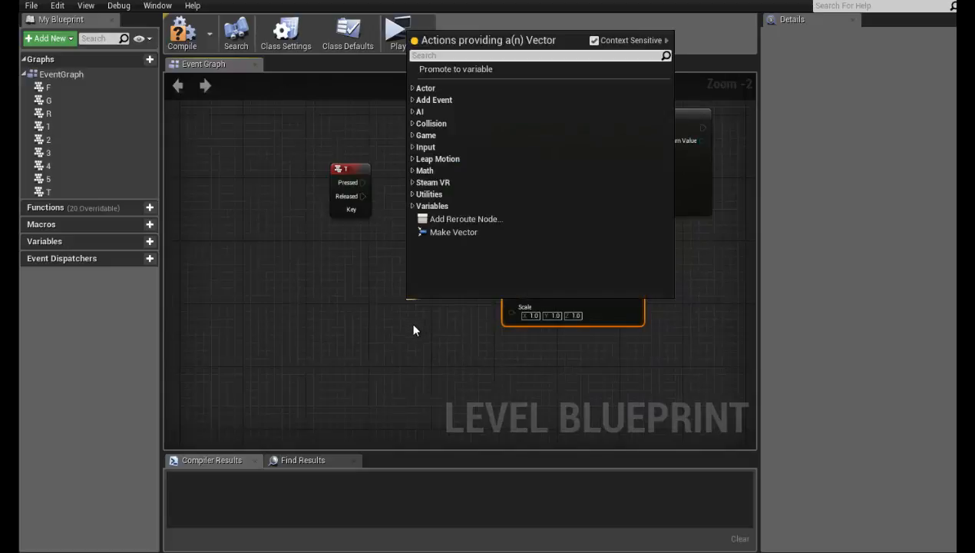
text(get)
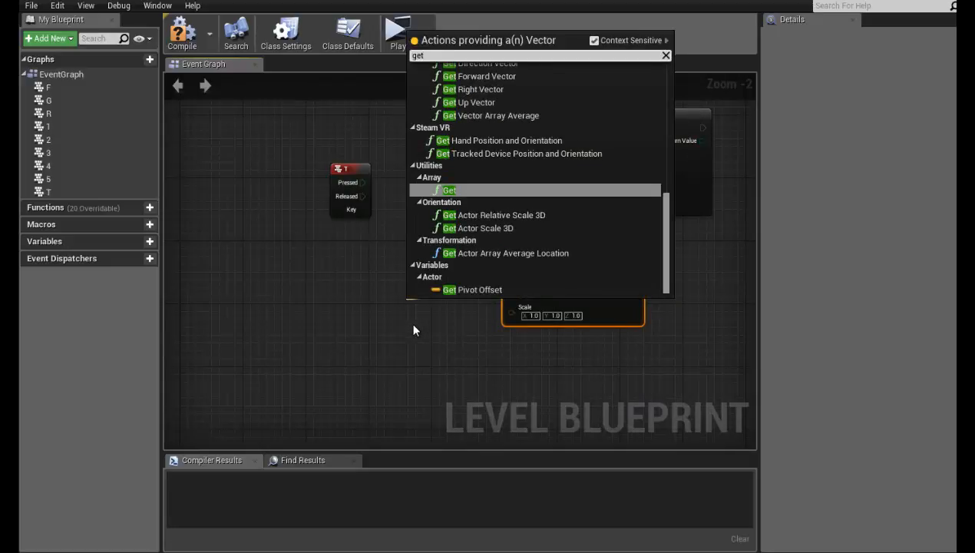
scroll(549, 256, up, 10)
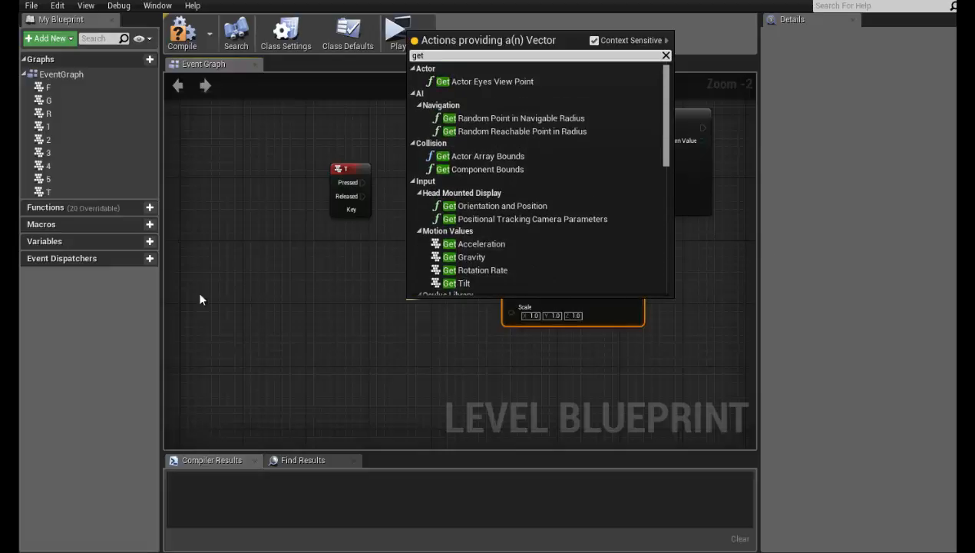
click(239, 292)
Copy the GetActorLocation node from the existing Cube2 spawn chain and place the copy below the T key event
right_drag(238, 292, 720, 128)
right_drag(236, 246, 355, 167)
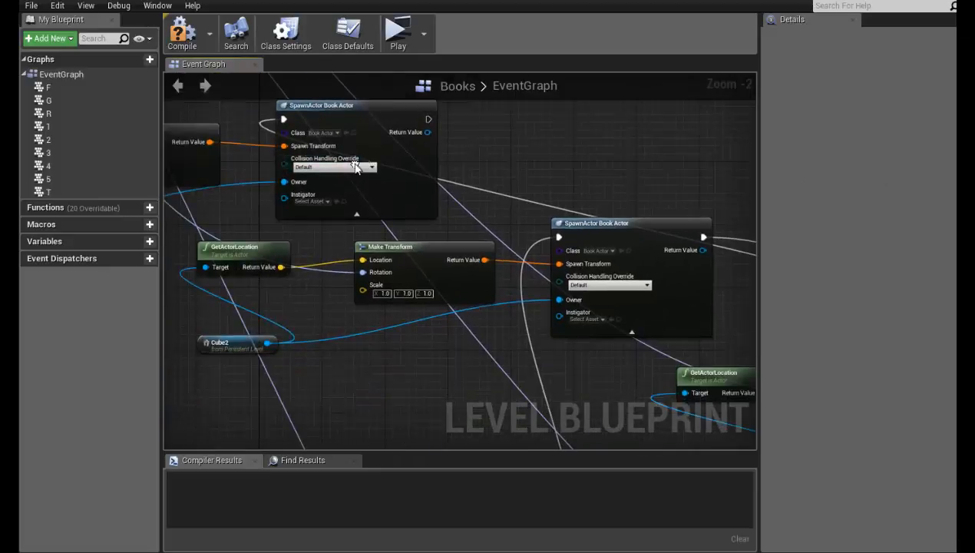
click(436, 249)
ctrl+click(263, 247)
right_drag(463, 196, 378, 216)
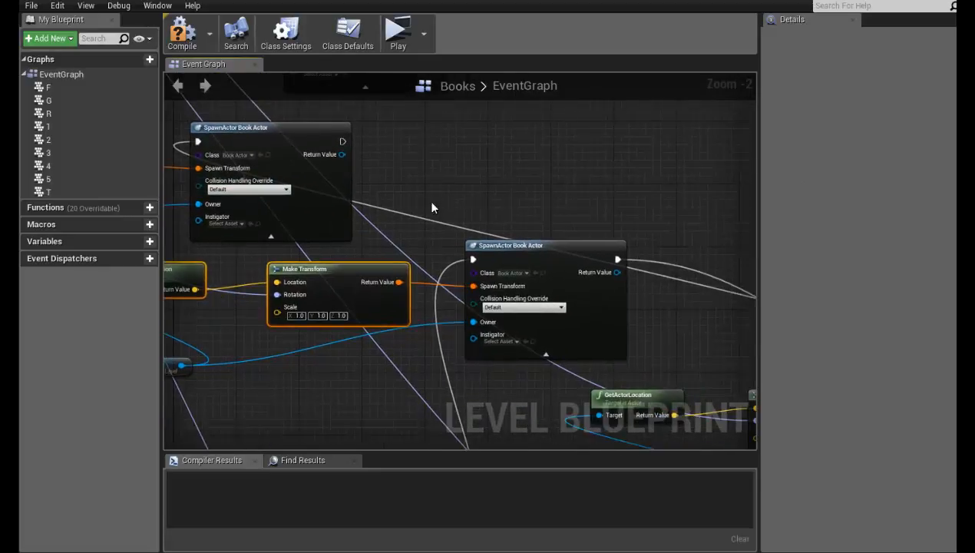
right_drag(433, 200, 467, 197)
click(471, 216)
click(199, 262)
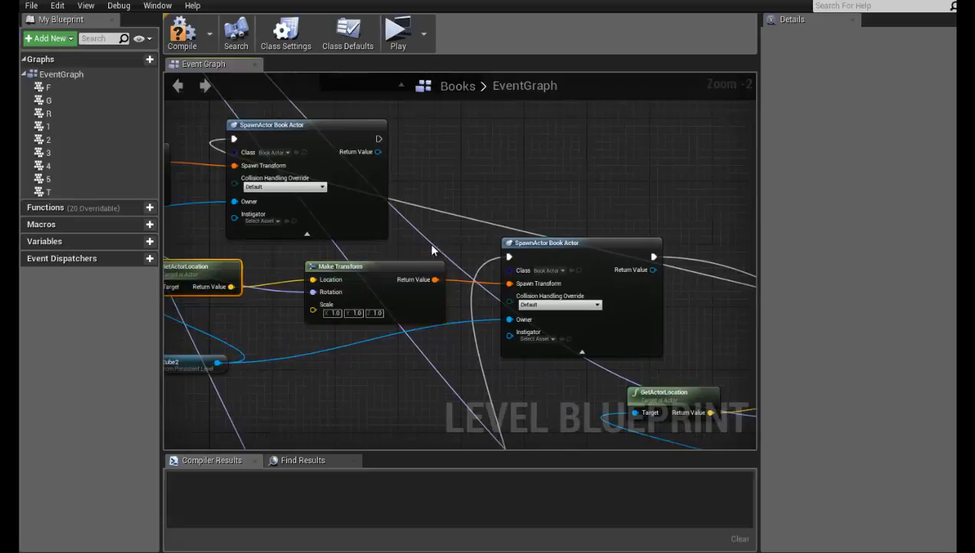
right_drag(444, 246, 473, 274)
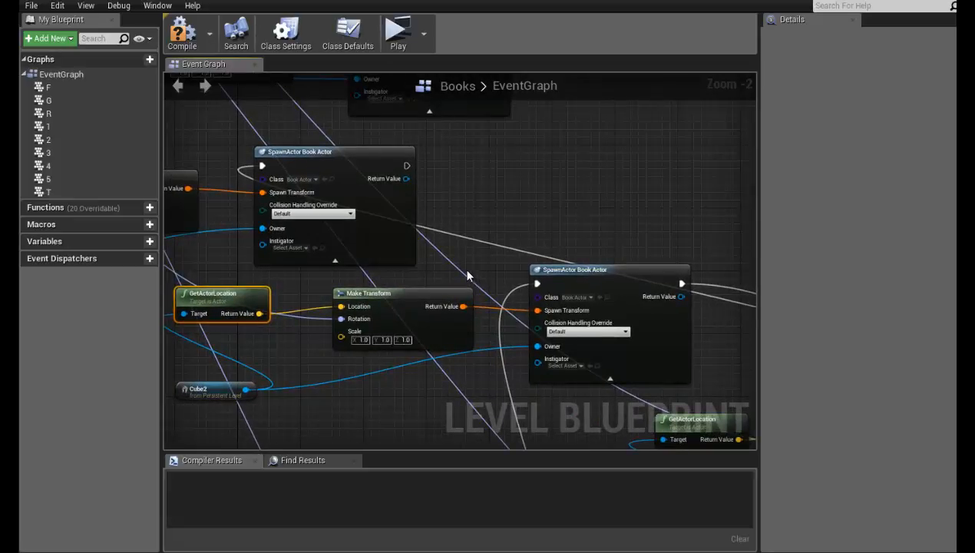
key(ctrl+v)
drag(512, 282, 609, 206)
key(Delete)
right_drag(718, 196, 83, 280)
drag(351, 220, 557, 173)
right_drag(579, 259, 485, 406)
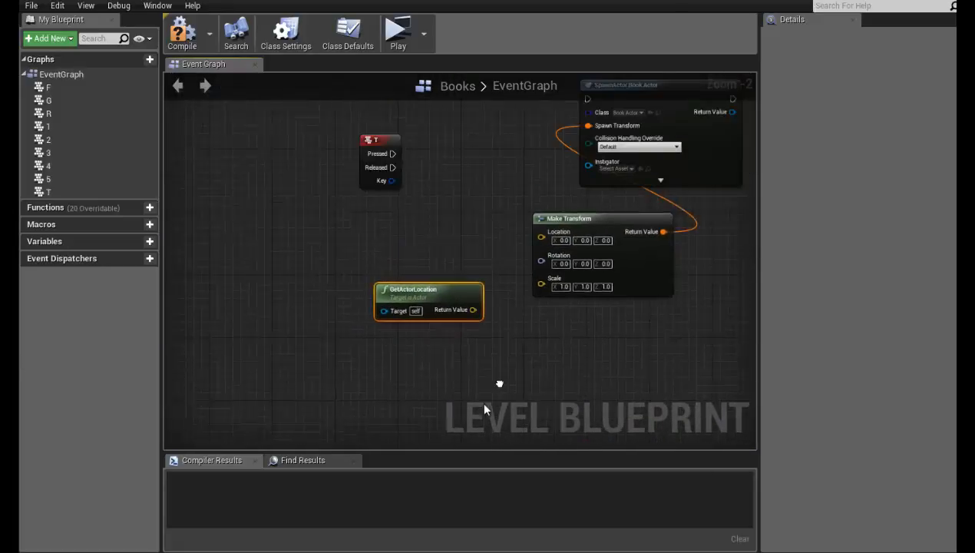
Connect the copied GetActorLocation node's Return Value to the Make Transform Location input and align the node beside it
drag(467, 315, 533, 244)
right_drag(533, 319, 543, 352)
drag(429, 336, 438, 296)
right_drag(274, 290, 341, 310)
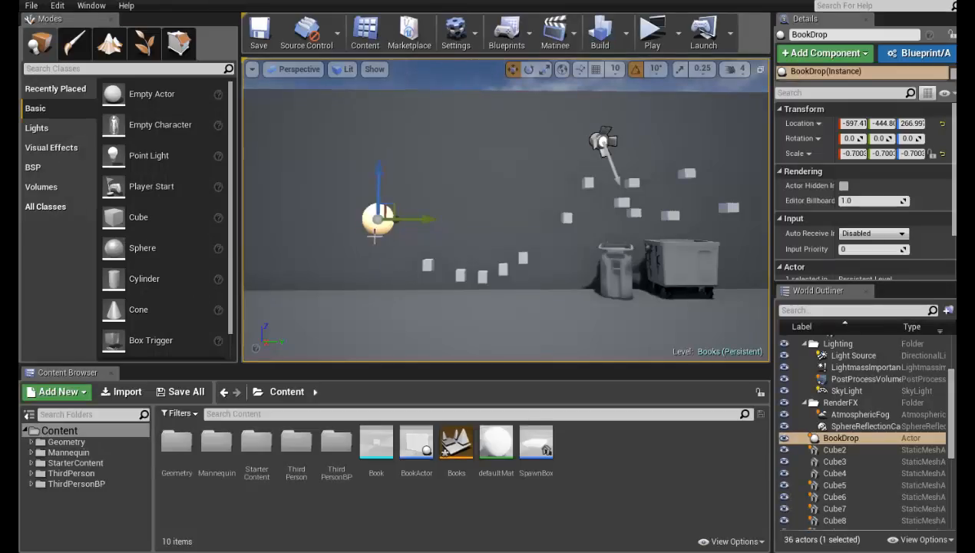
Select the BookDrop sphere in the level, add a reference to it in the level blueprint, and connect it to GetActorLocation's Target
click(374, 237)
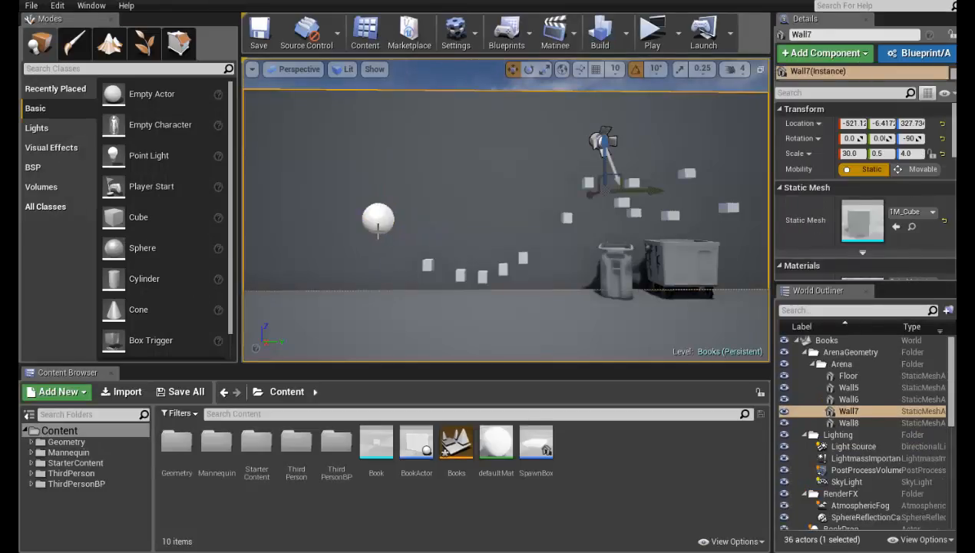
click(375, 230)
click(332, 1)
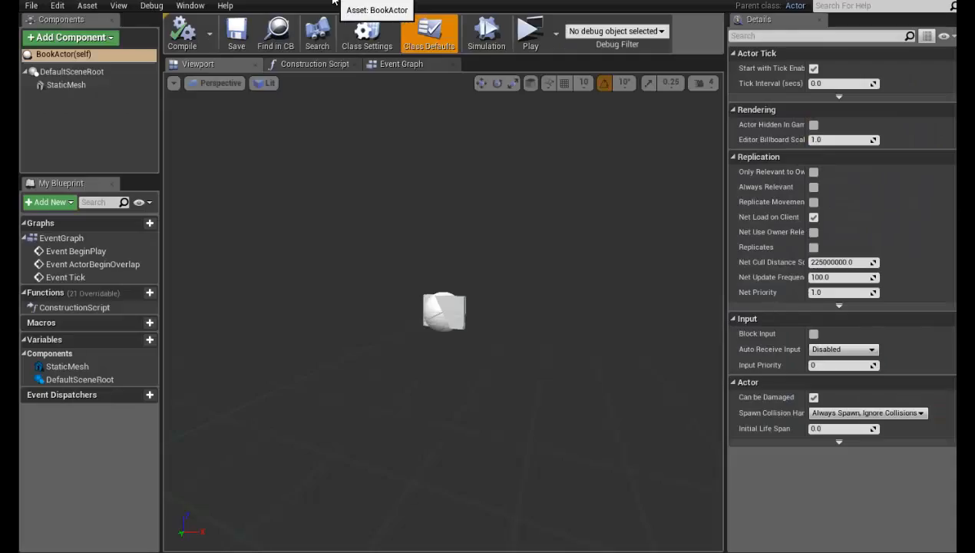
click(252, 1)
right_drag(340, 290, 291, 291)
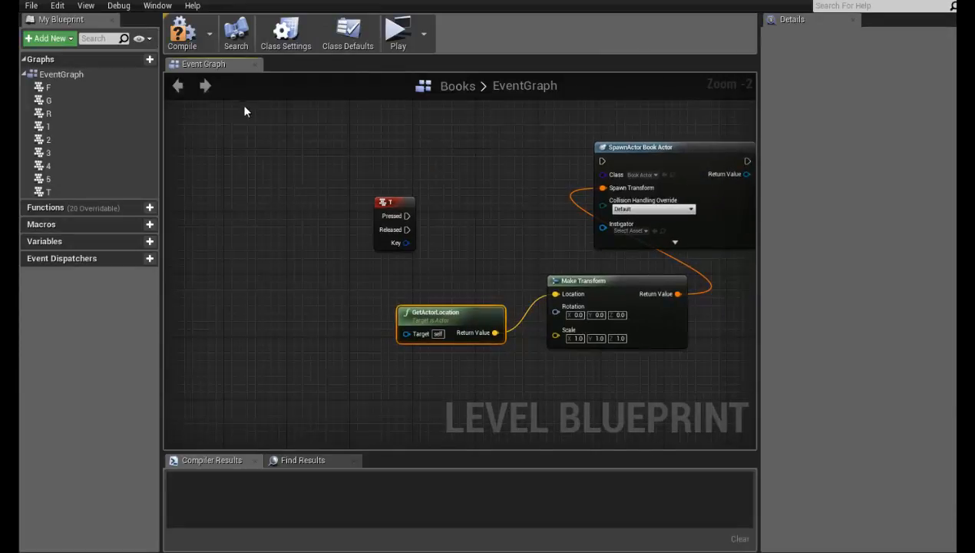
right_click(312, 331)
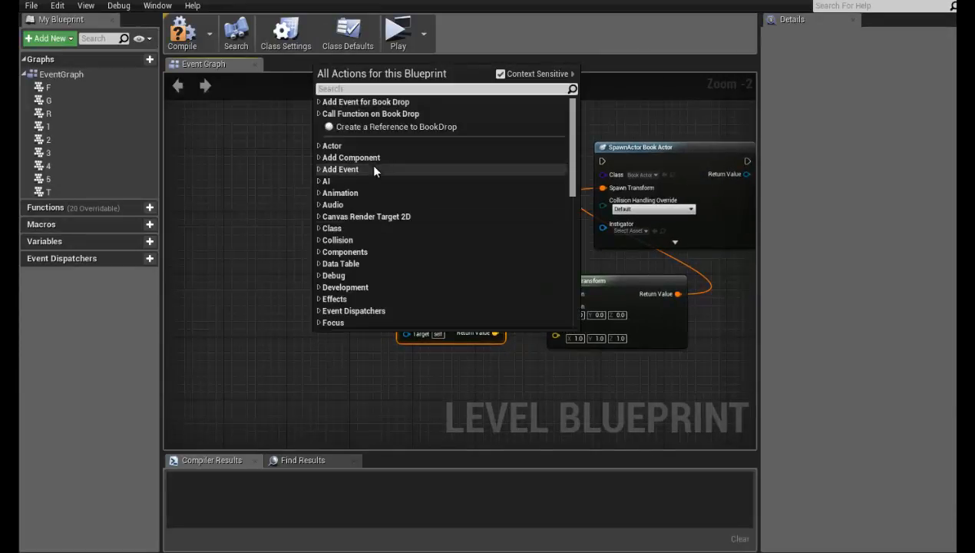
click(395, 128)
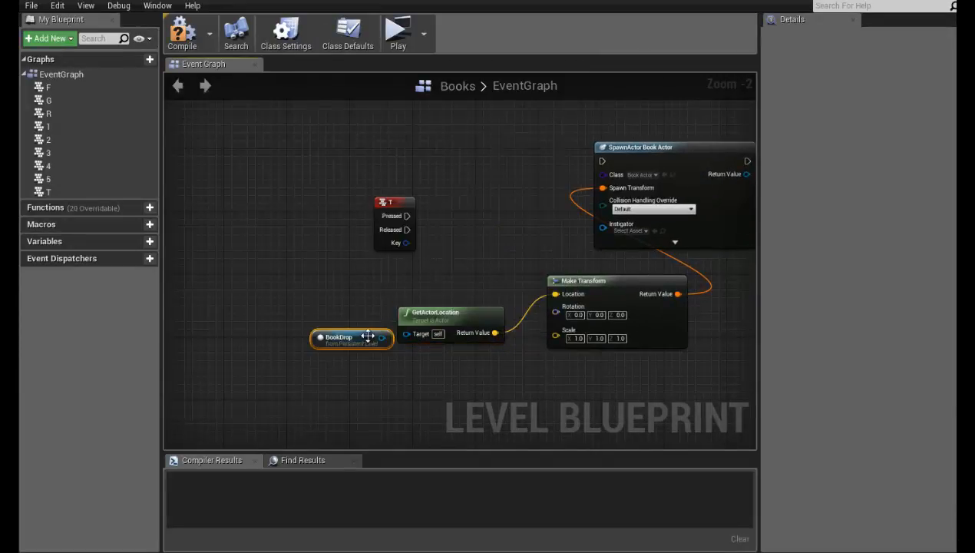
drag(369, 336, 409, 331)
Connect the T key event's Pressed output to the execution input of the SpawnActor Book Actor node
right_drag(463, 231, 368, 256)
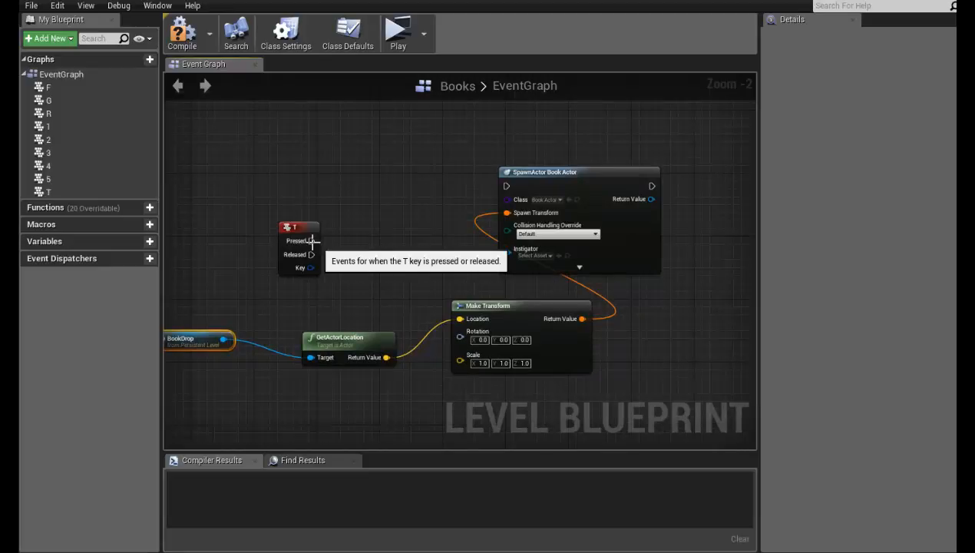
drag(311, 241, 506, 187)
right_drag(461, 266, 507, 256)
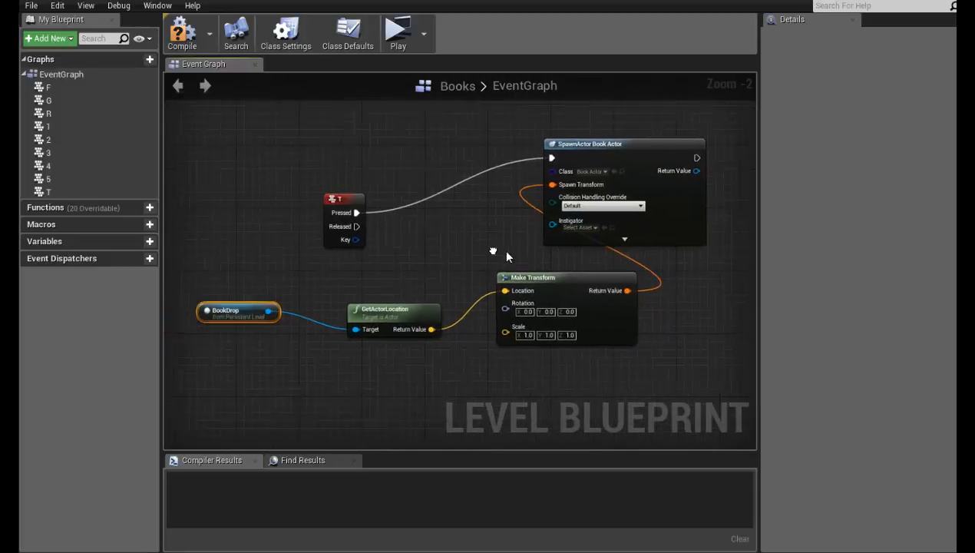
Try to connect the BookDrop reference to the spawn node's Instigator input and view the Collision Handling Override options
drag(269, 311, 553, 226)
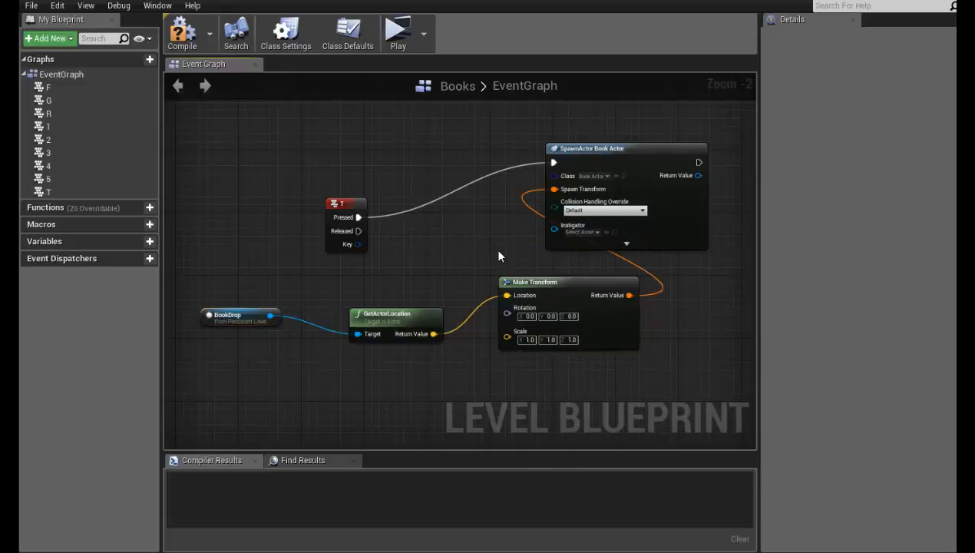
click(642, 210)
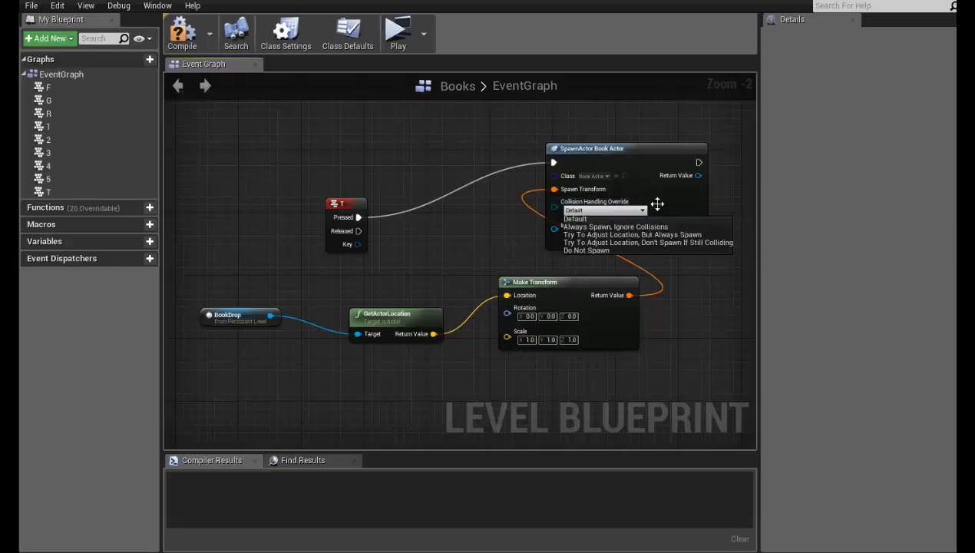
click(476, 250)
right_drag(475, 249, 537, 253)
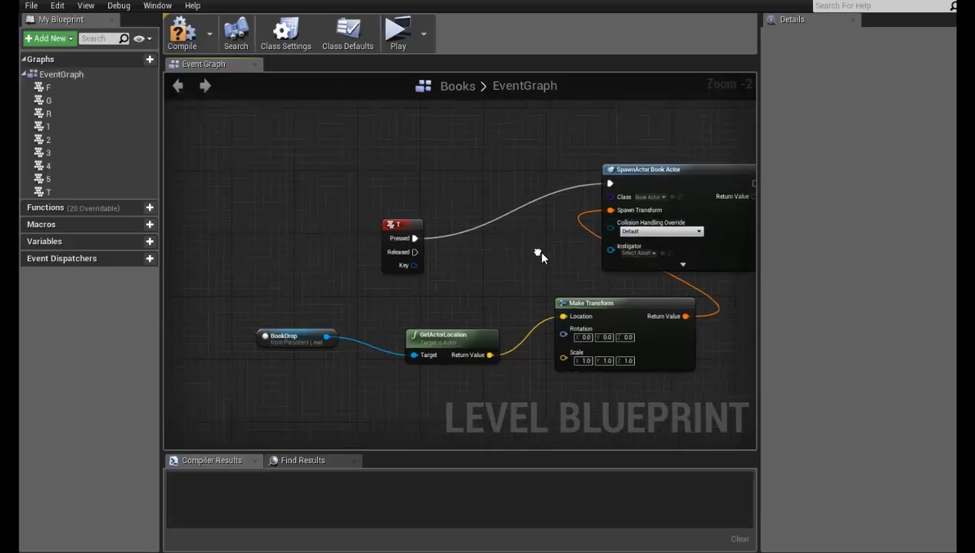
Compile the level blueprint, play the level to watch books drop from BookDrop, and end the preview
click(182, 34)
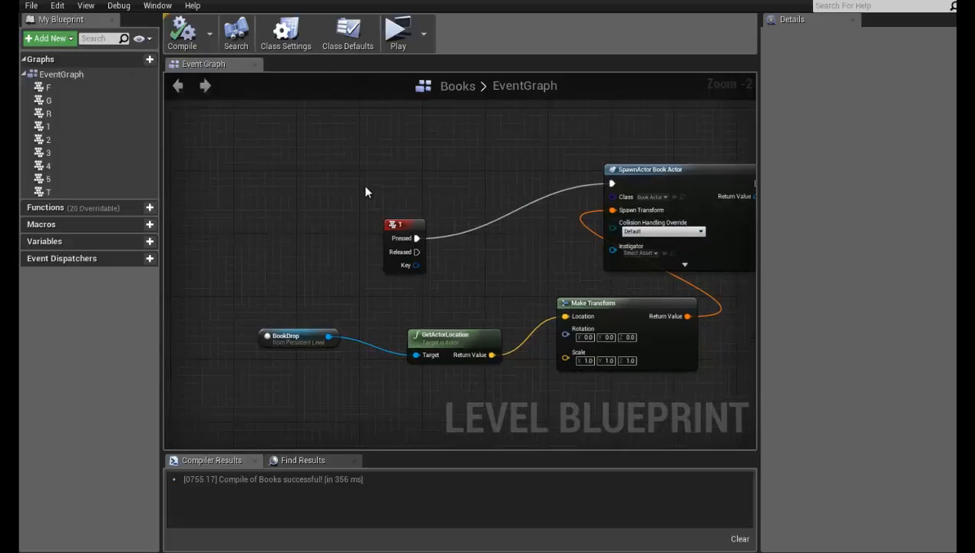
click(397, 35)
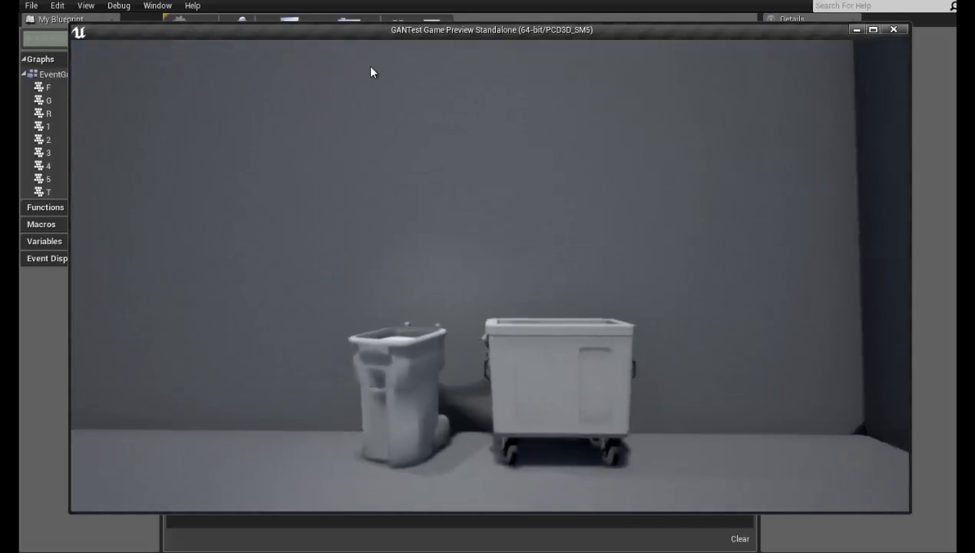
key(a)
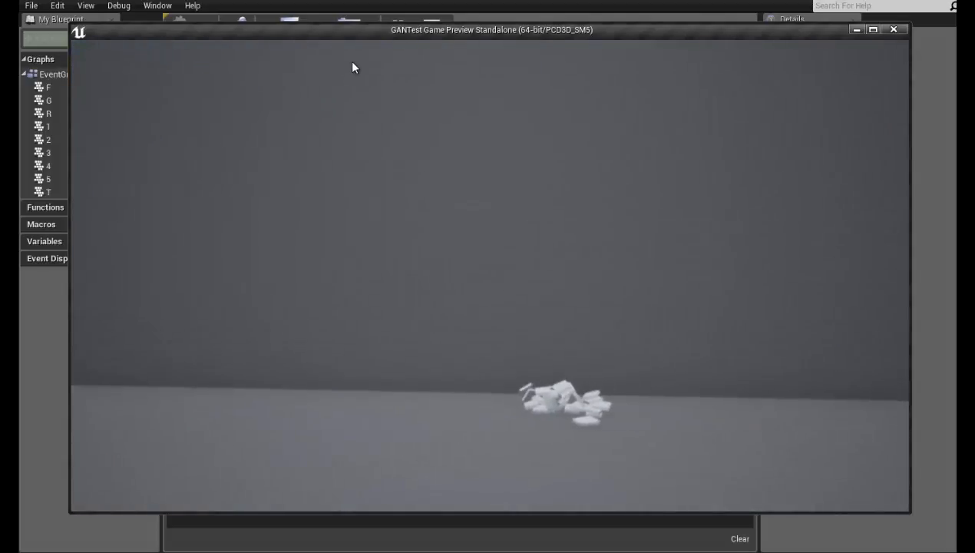
key(f)
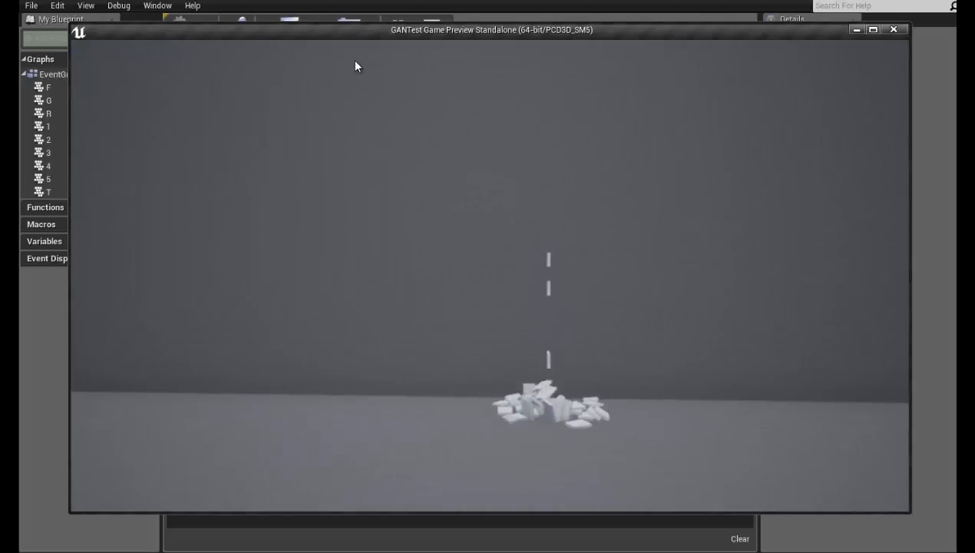
key(Escape)
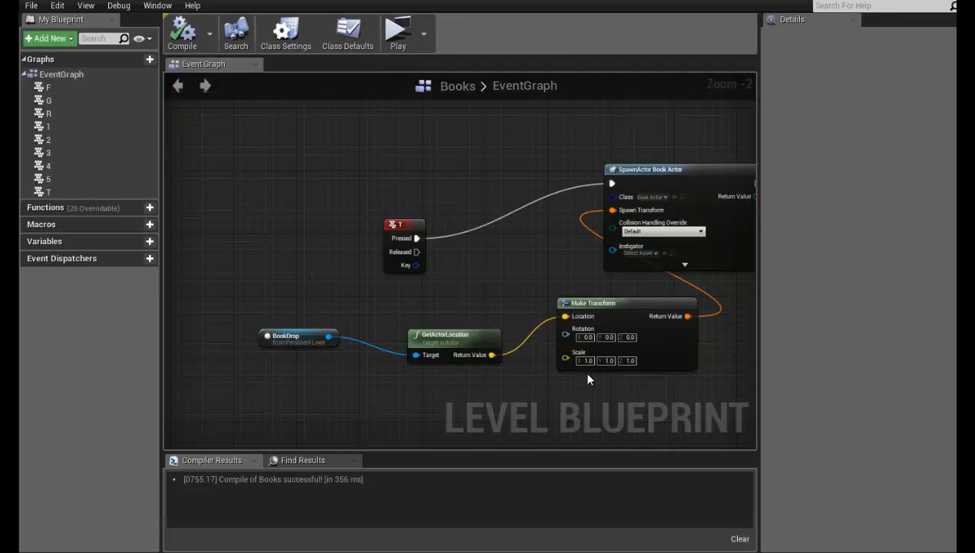
Set the X rotation of the Make Transform node to 90
right_drag(587, 379, 470, 351)
click(496, 315)
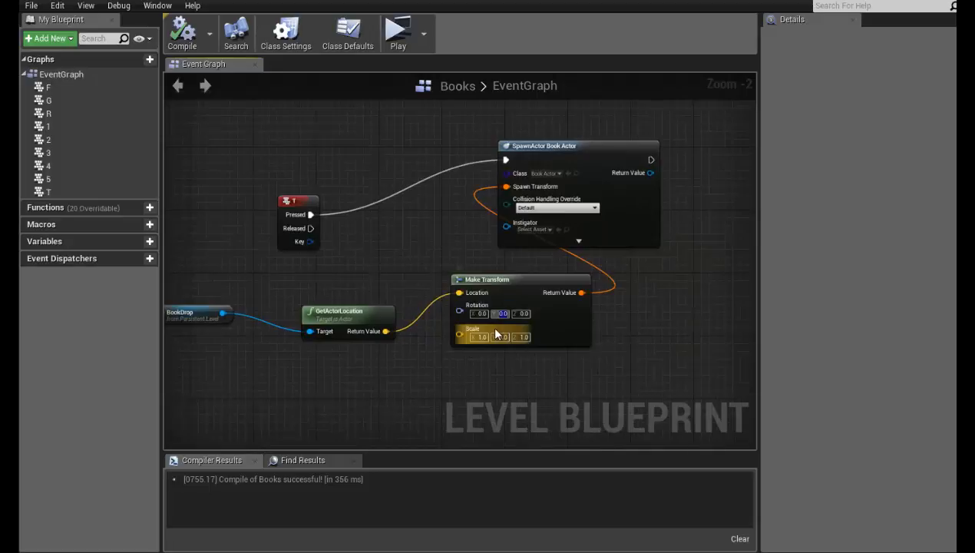
click(478, 314)
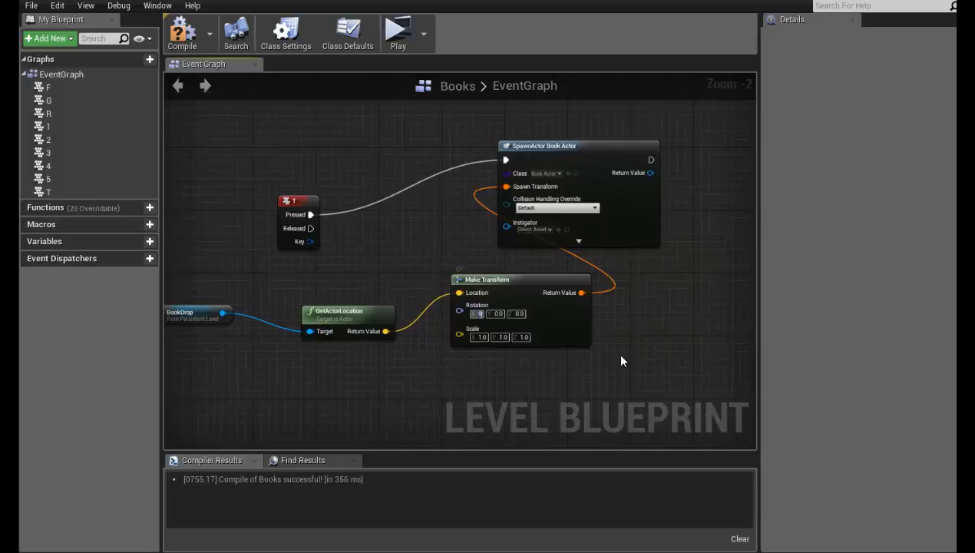
text(90)
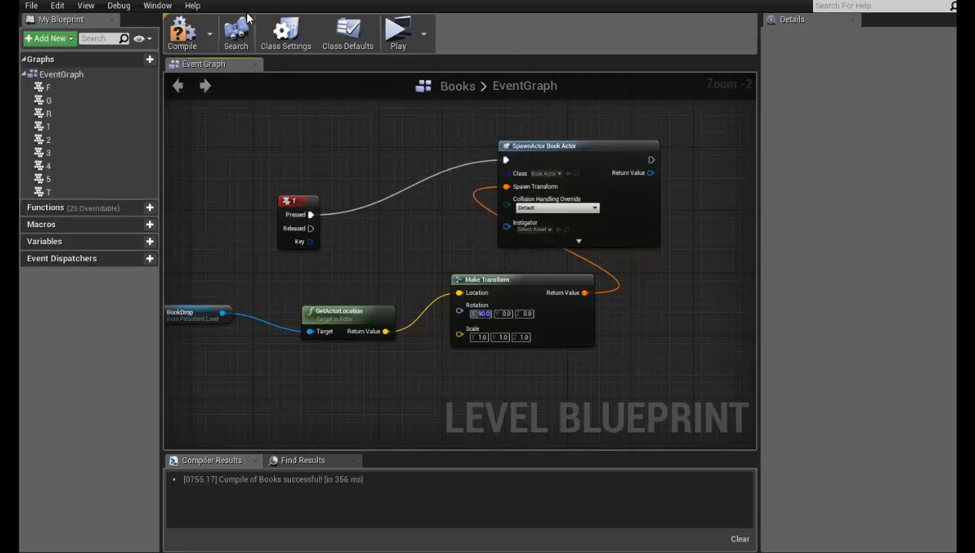
Recompile the level blueprint and play the level, repeatedly spawning books with the T key to test the new rotation
click(182, 33)
click(398, 32)
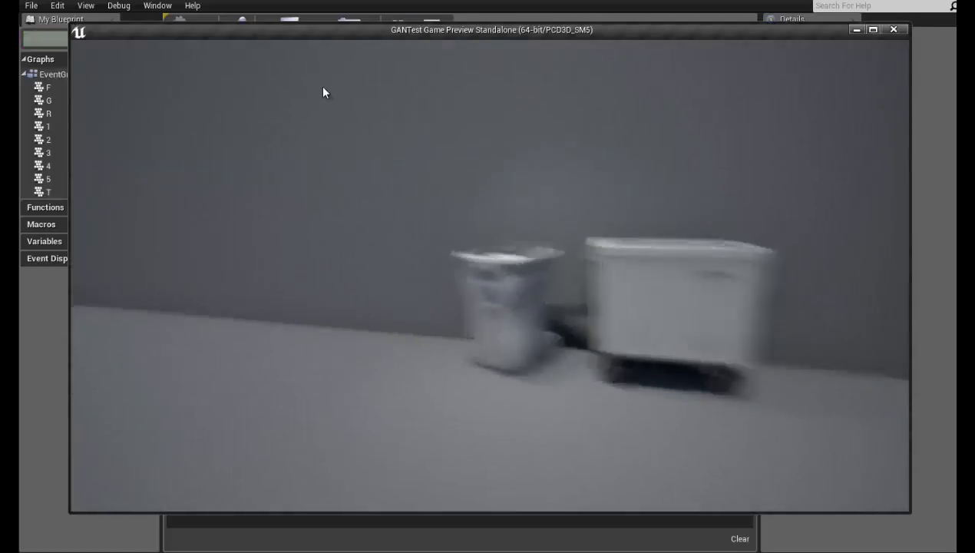
key(t)
key(t)
key(t)
key(t)
key(t)
key(t)
key(t)
key(t)
key(t)
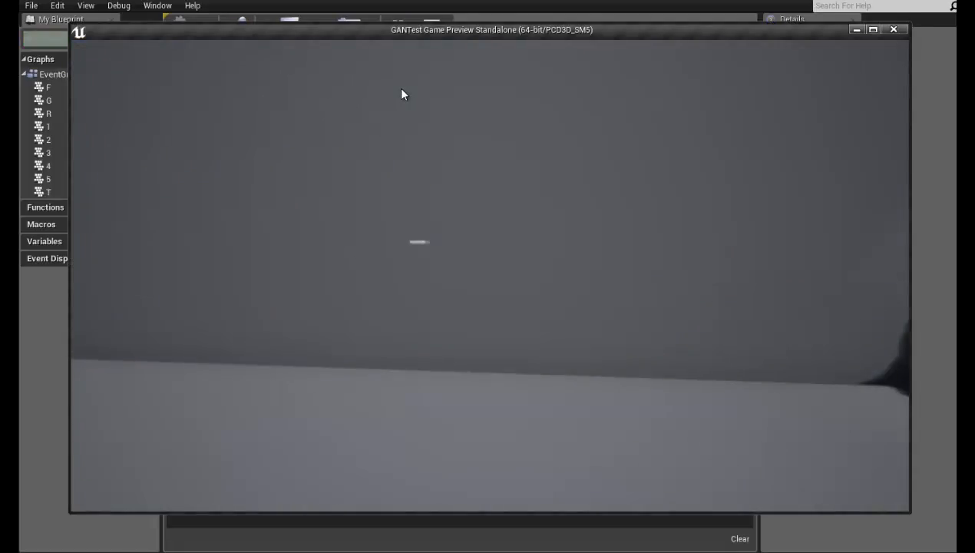
Keep spawning books with the T key in the running preview to pile them up on the floor
key(t)
key(t)
key(t)
key(t)
key(t)
key(t)
key(t)
key(t)
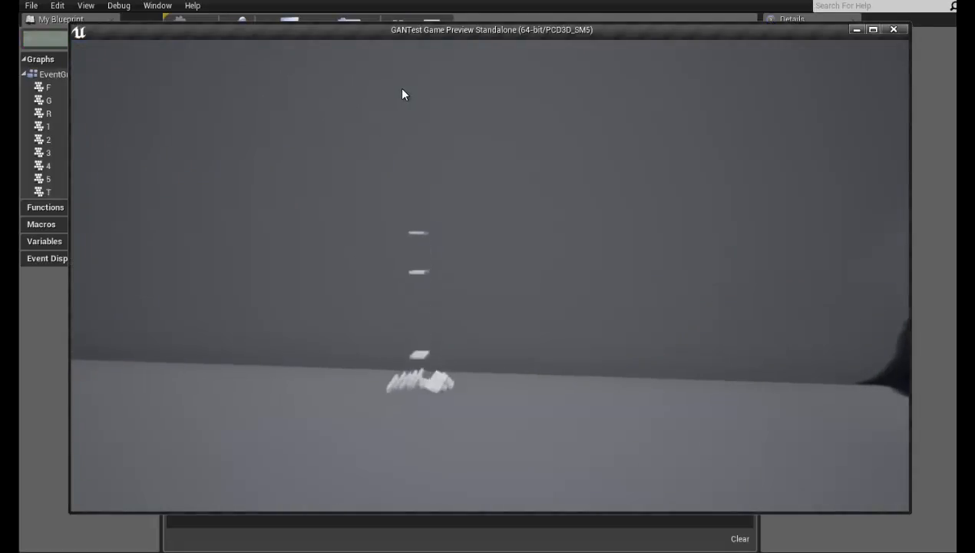
key(t)
key(t)
key(t)
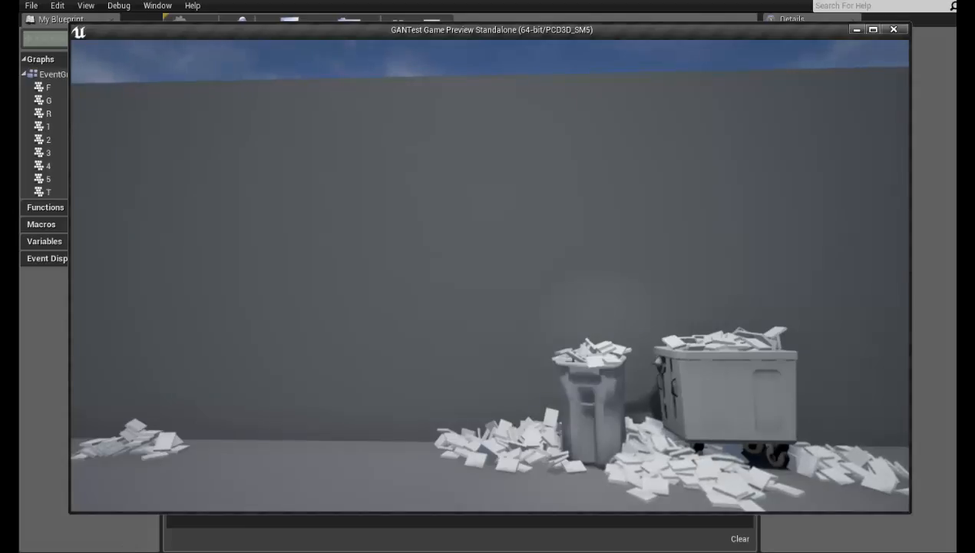
click(439, 552)
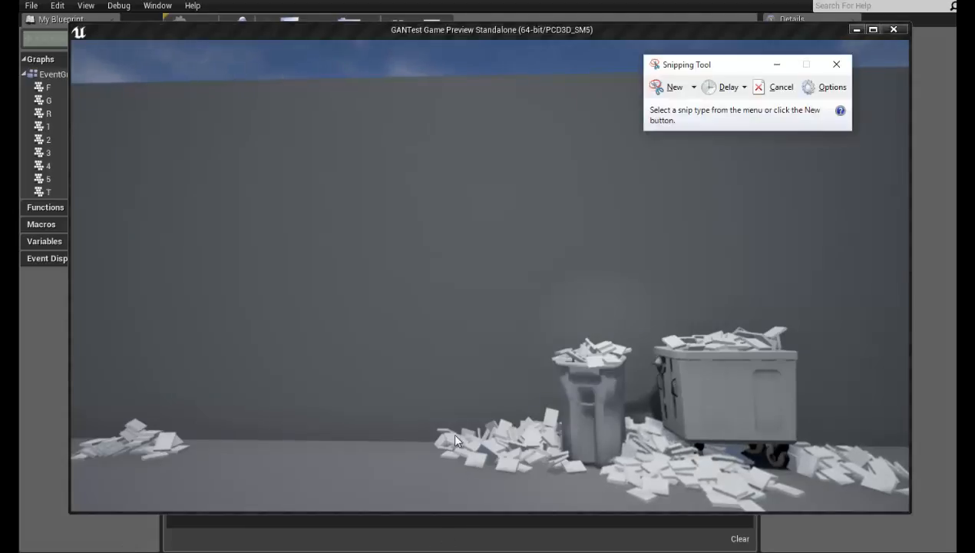
click(668, 87)
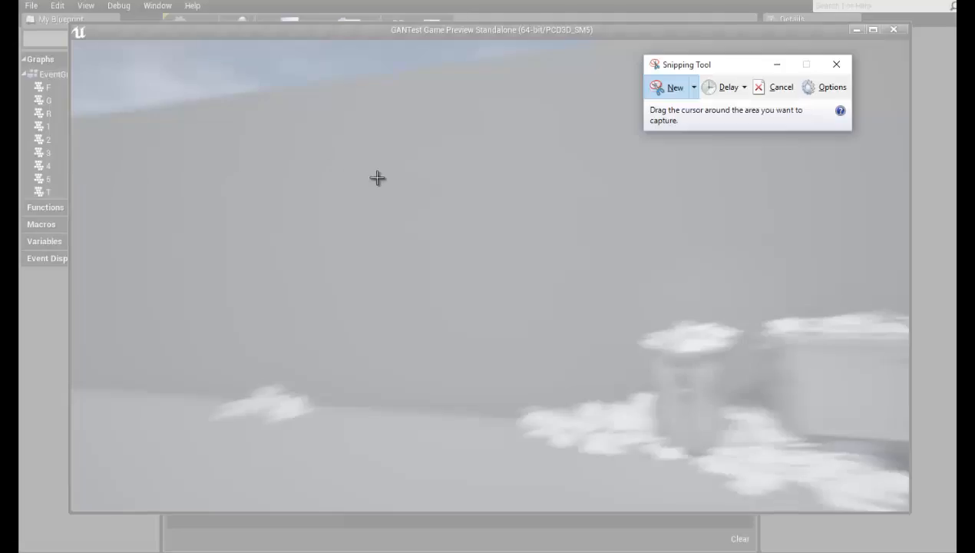
key(Escape)
click(412, 358)
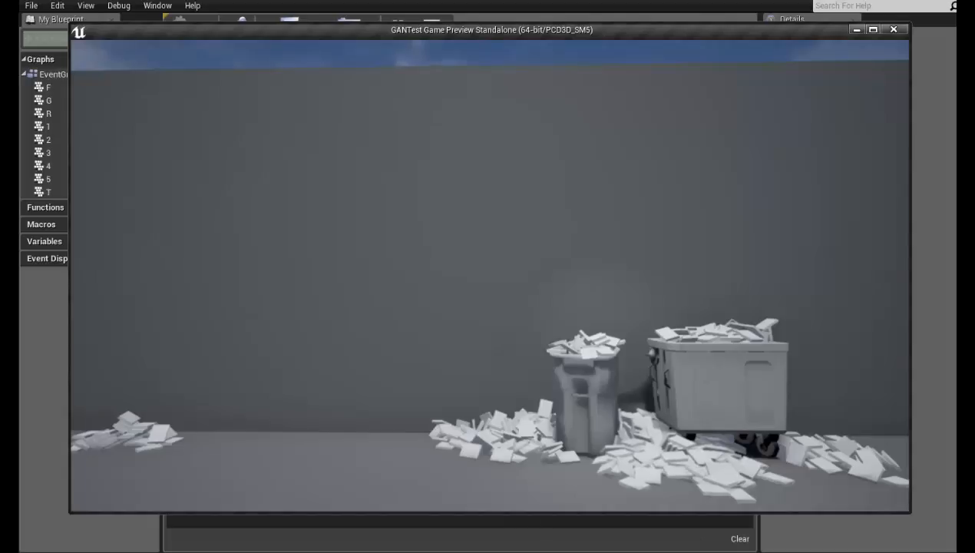
Snip the preview's view of the book piles and trash bins with Snipping Tool and save it to the Desktop as Capture in PNG format
key(alt+Tab)
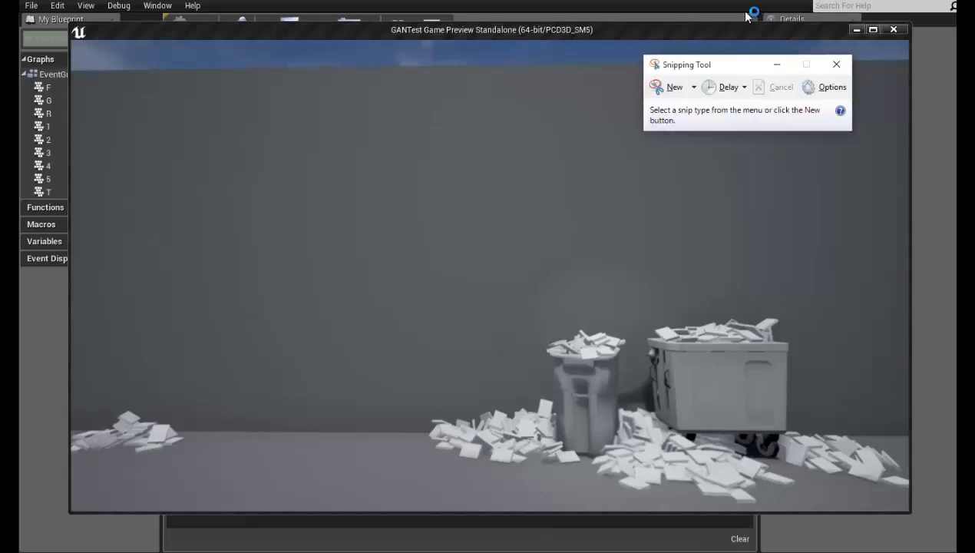
click(673, 87)
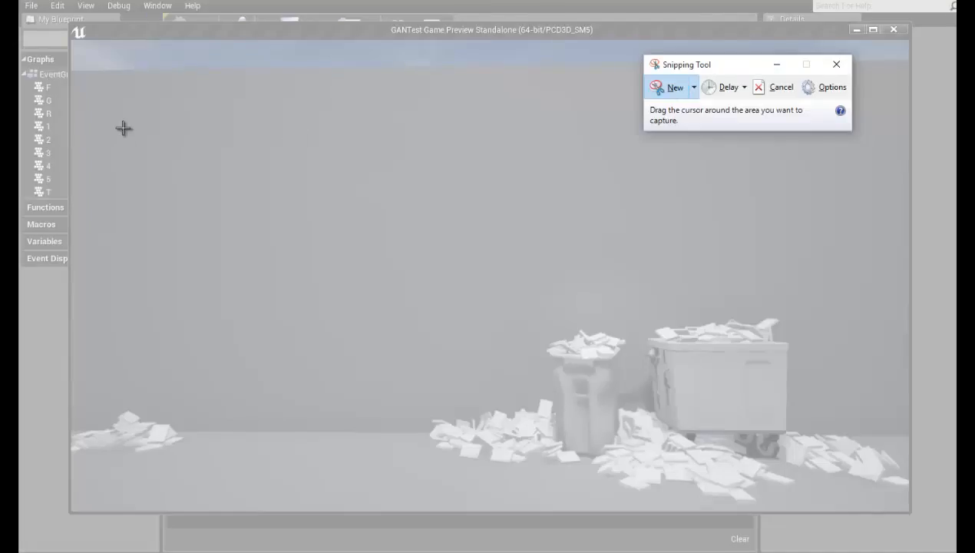
drag(112, 108, 891, 495)
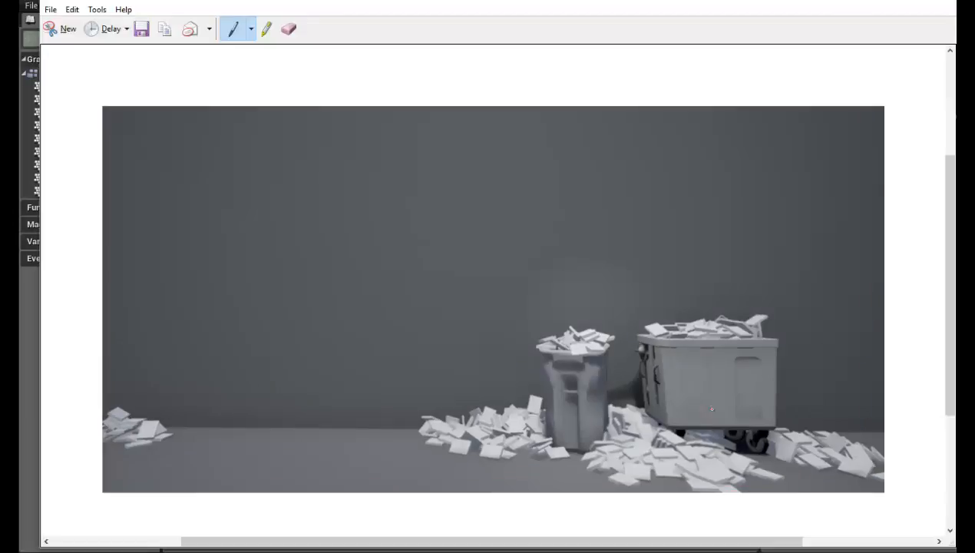
click(141, 31)
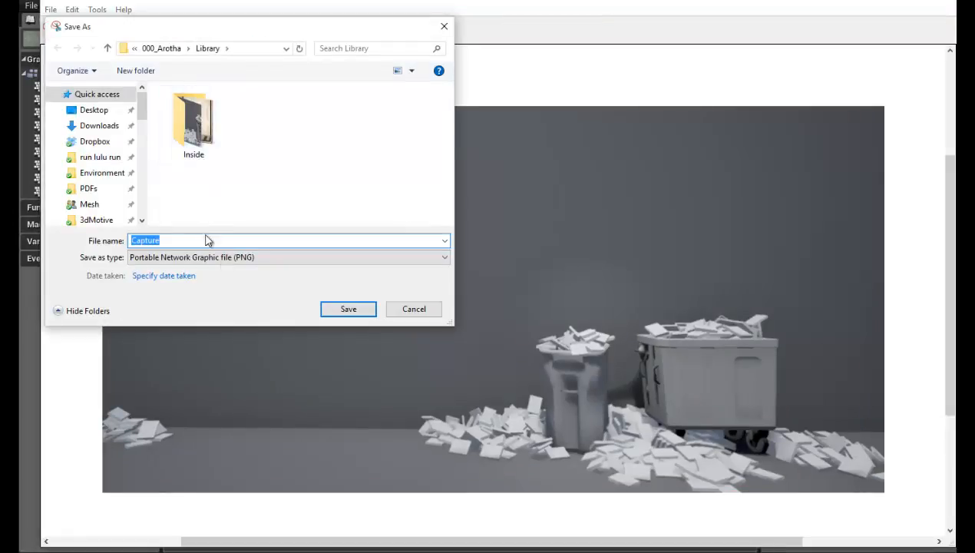
click(94, 110)
click(347, 309)
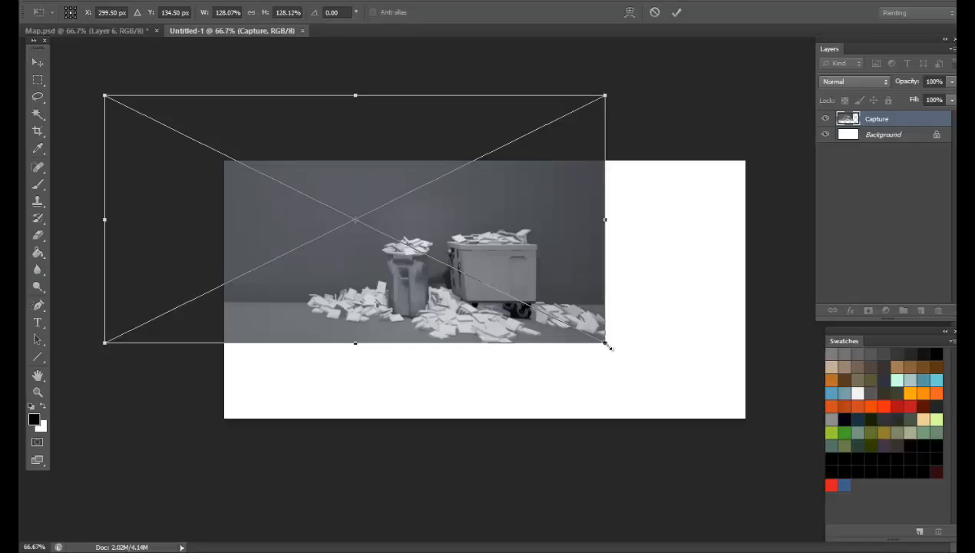
In Photoshop, enlarge the placed Capture image to cover the canvas and shift it so the bins sit near the right edge
drag(607, 343, 761, 428)
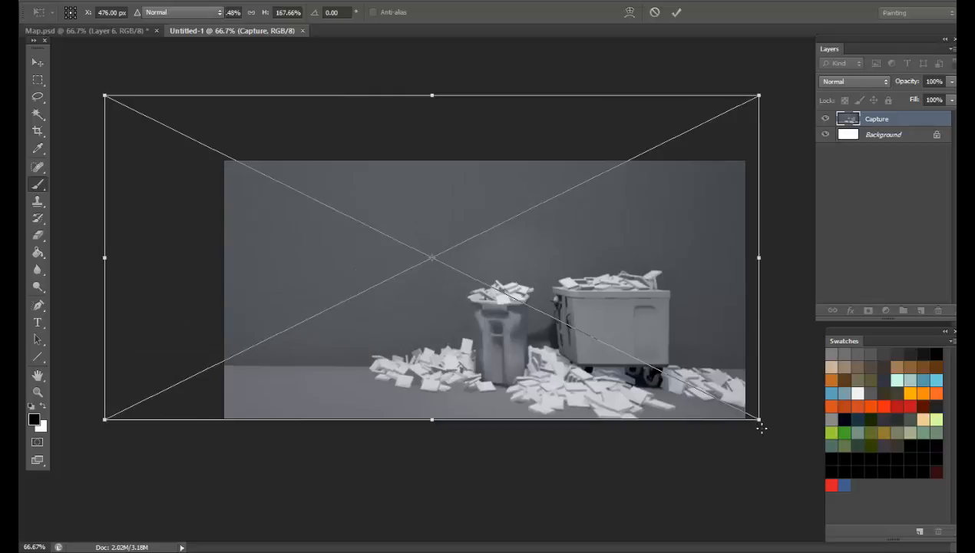
key(Return)
key(v)
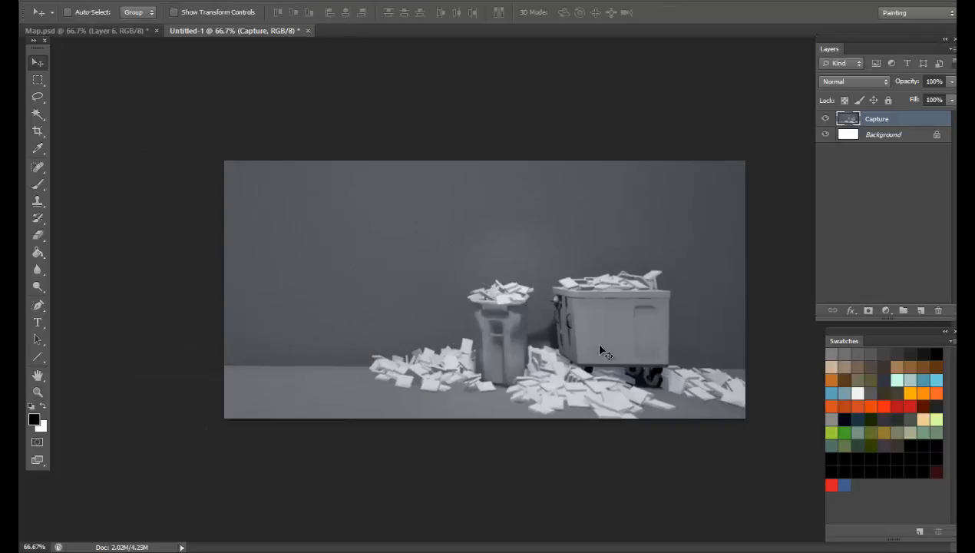
drag(627, 353, 625, 379)
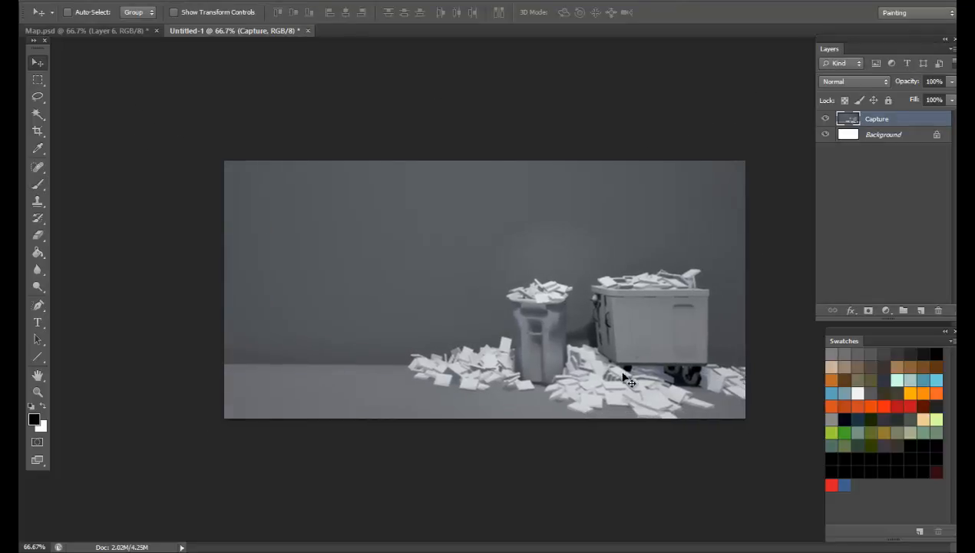
Lower the Capture layer's opacity so the image fades to a faint underlay over the white background
click(952, 82)
mouse_move(914, 100)
mouse_down()
mouse_move(891, 105)
mouse_move(909, 103)
mouse_up()
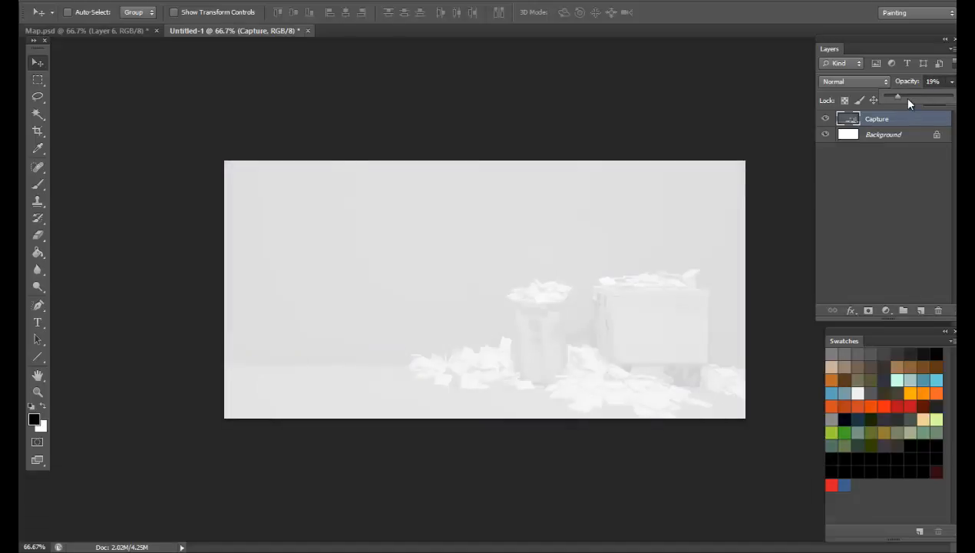
click(906, 97)
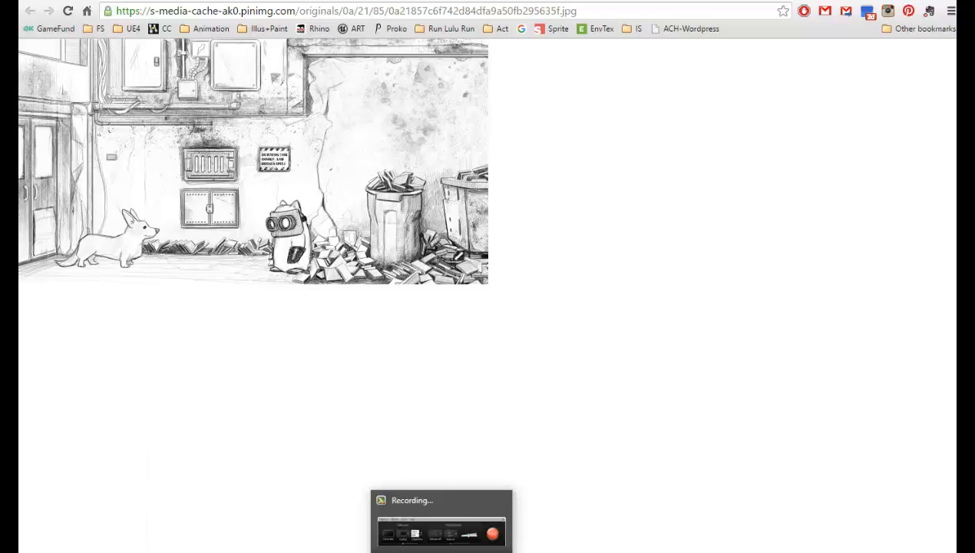
Switch to Unreal's level blueprint and examine the R key's FlipFlop network that plays and reverses the MatineeActor
click(665, 517)
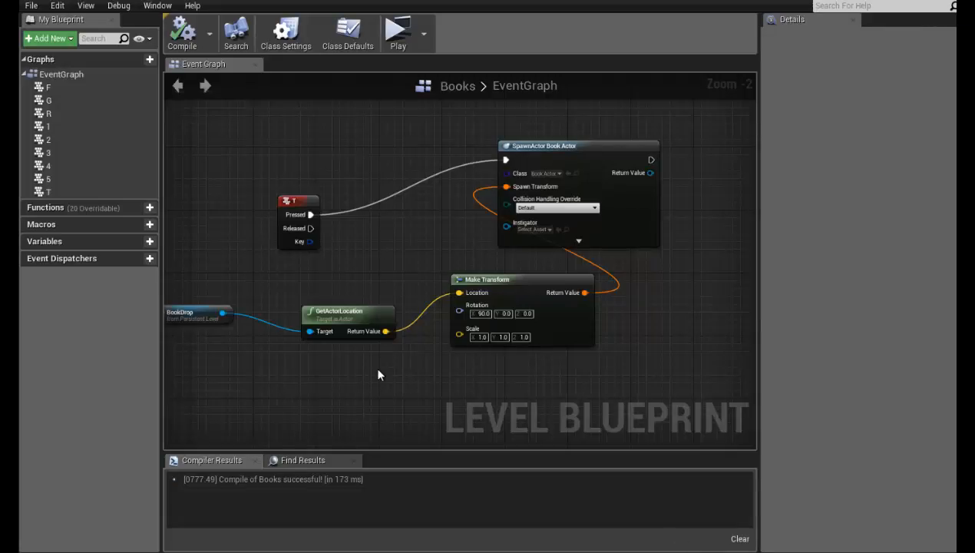
right_drag(378, 374, 547, 355)
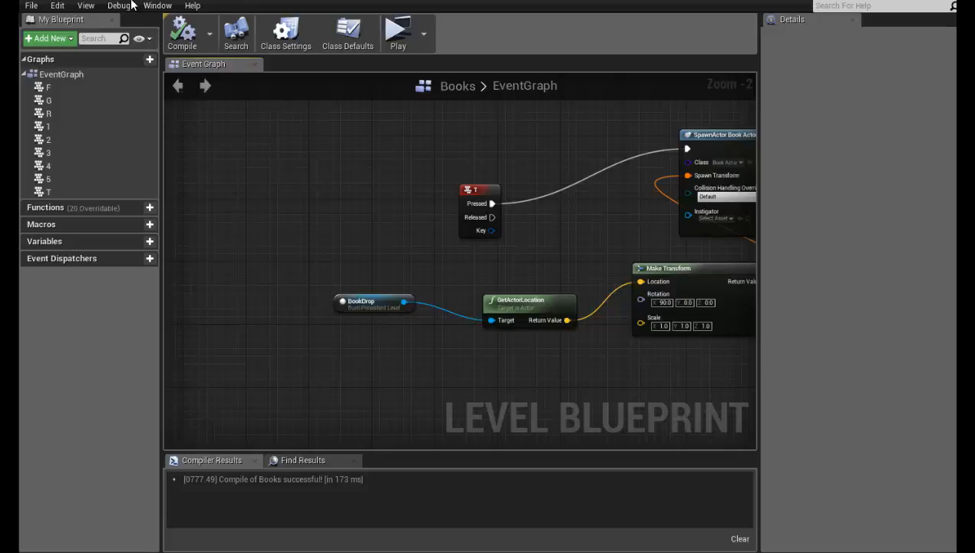
scroll(726, 215, down, 4)
right_drag(327, 318, 389, 436)
scroll(419, 336, up, 4)
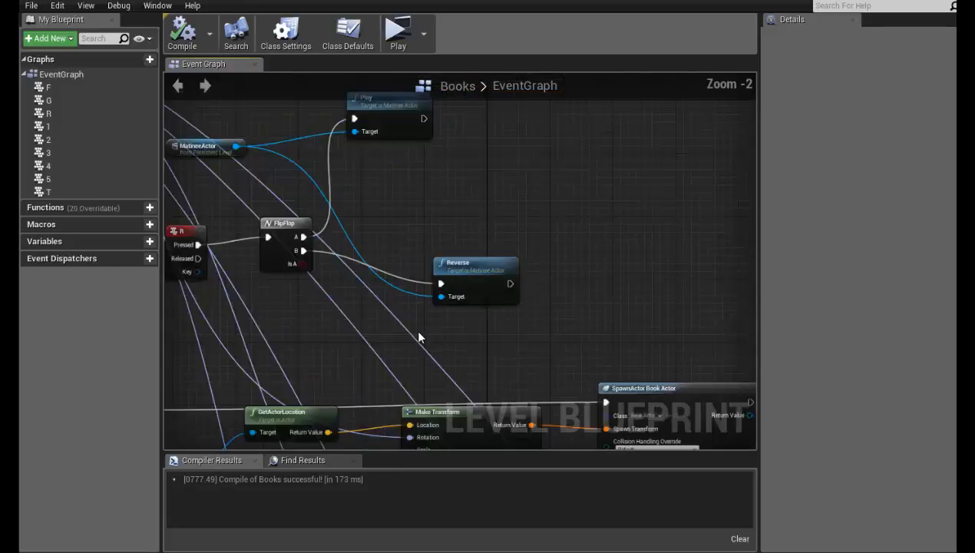
scroll(419, 337, up, 2)
right_drag(497, 339, 521, 306)
scroll(541, 443, down, 1)
scroll(541, 443, down, 1)
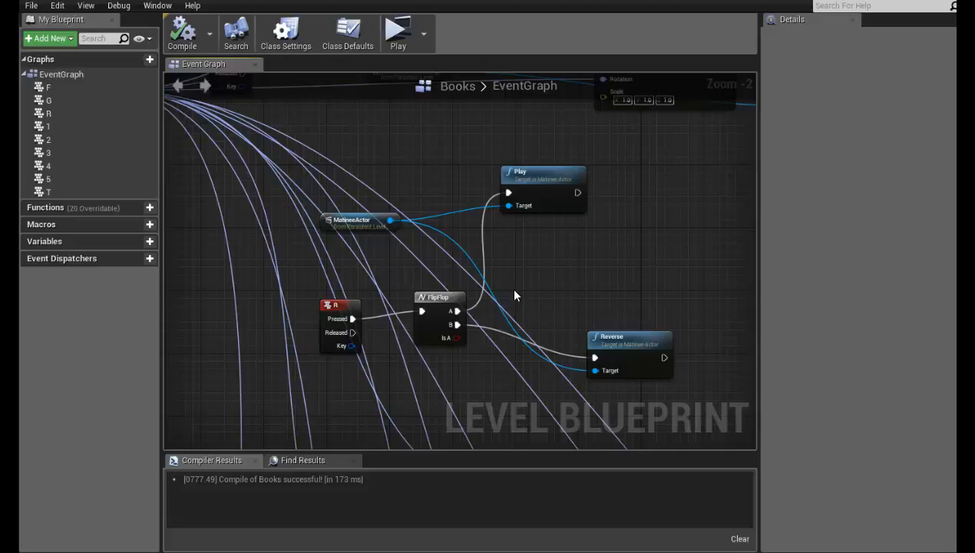
right_drag(517, 311, 488, 332)
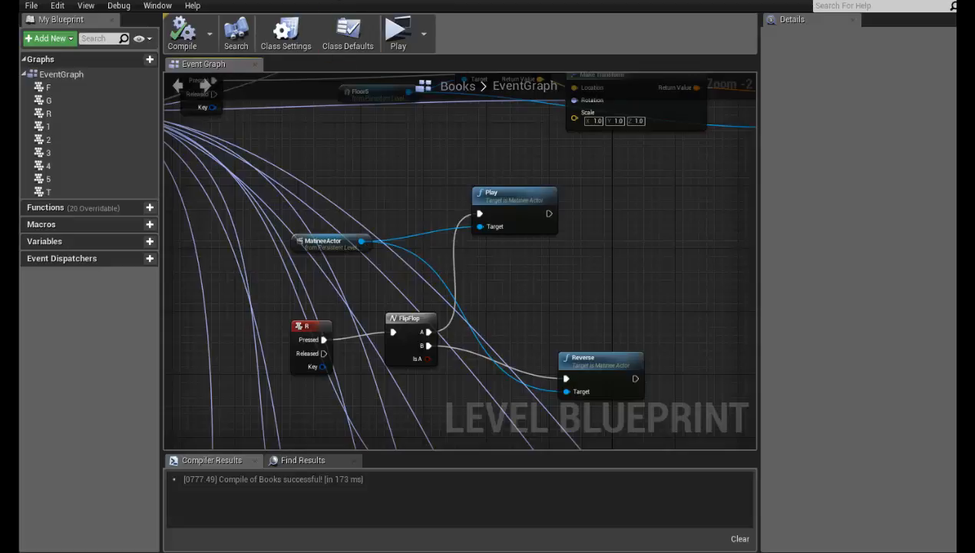
Play the level briefly to check the bin scene and end the preview
click(397, 32)
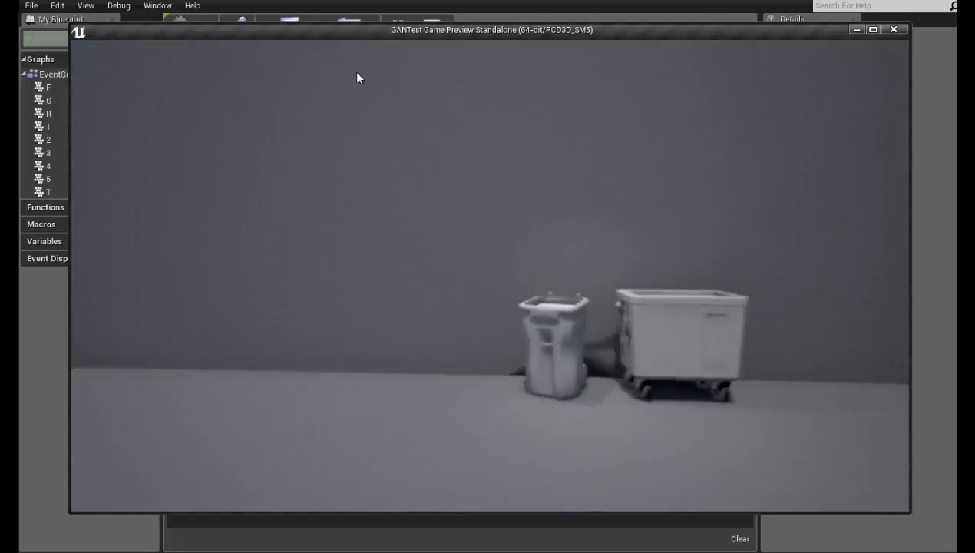
key(Escape)
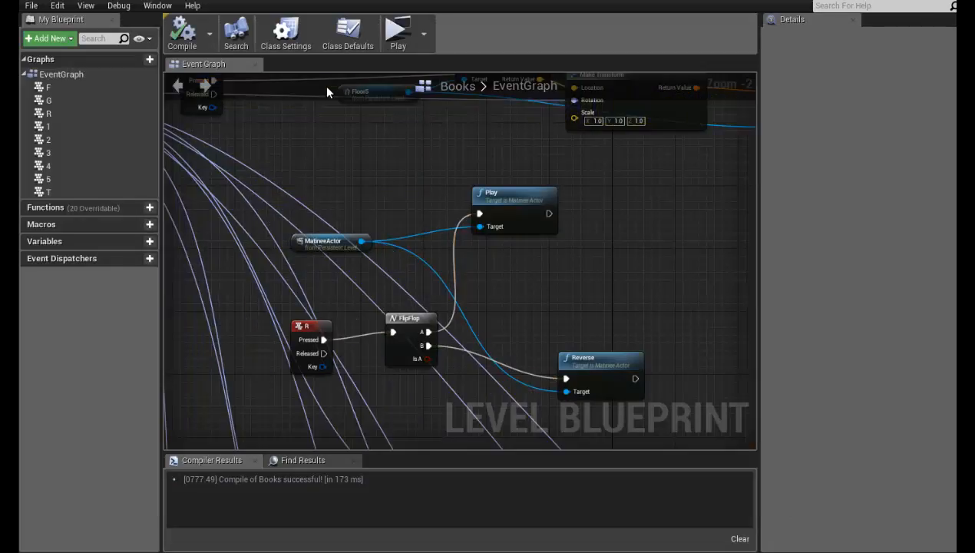
Move the Reverse node slightly up and left, and locate the MatineeActor in the level from its reference node
right_drag(376, 293, 387, 286)
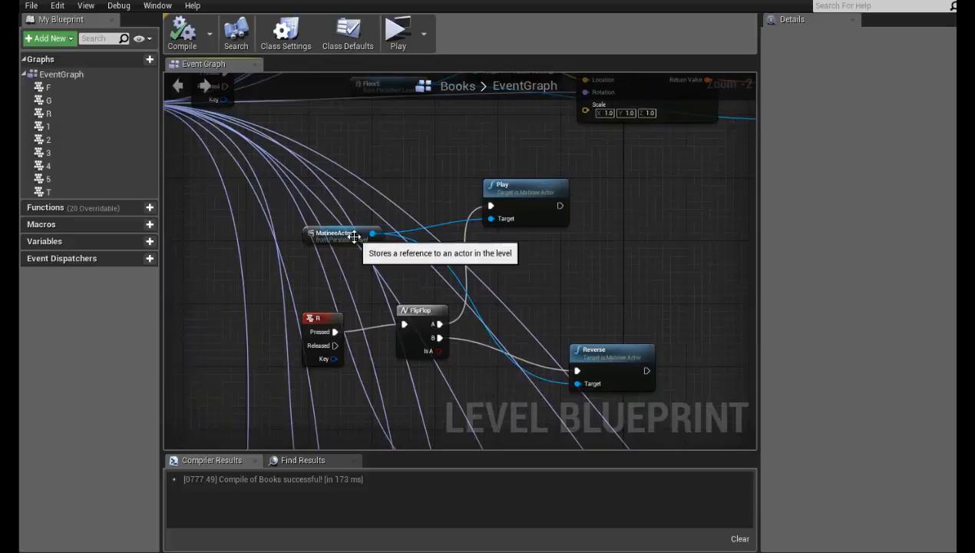
drag(597, 351, 589, 335)
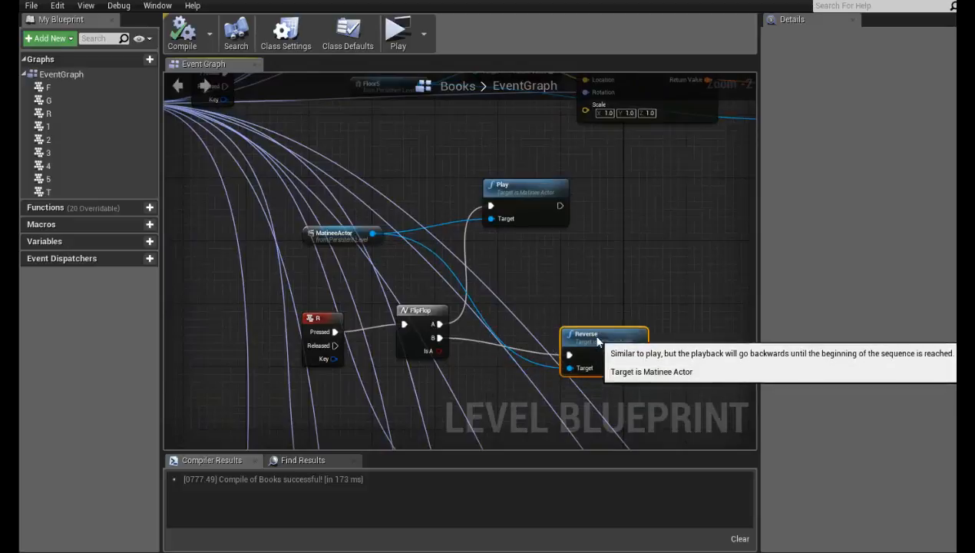
click(342, 241)
click(366, 225)
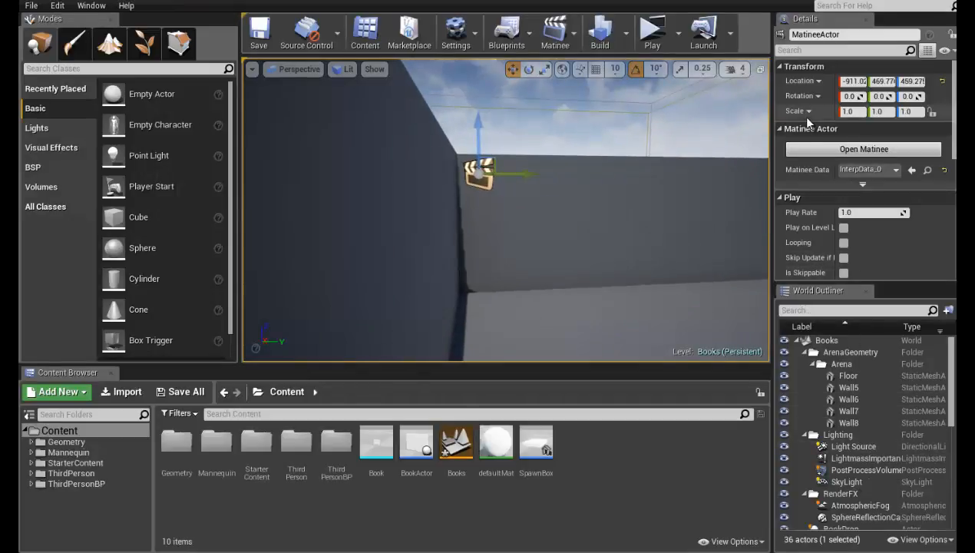
Enable playing on level load for the MatineeActor, and switch Looping on and back off
scroll(827, 114, down, 3)
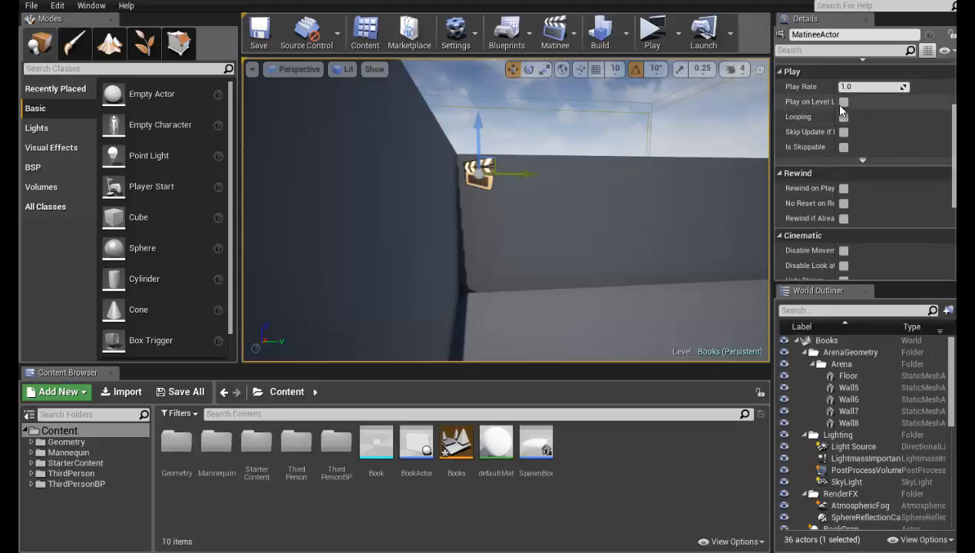
click(844, 102)
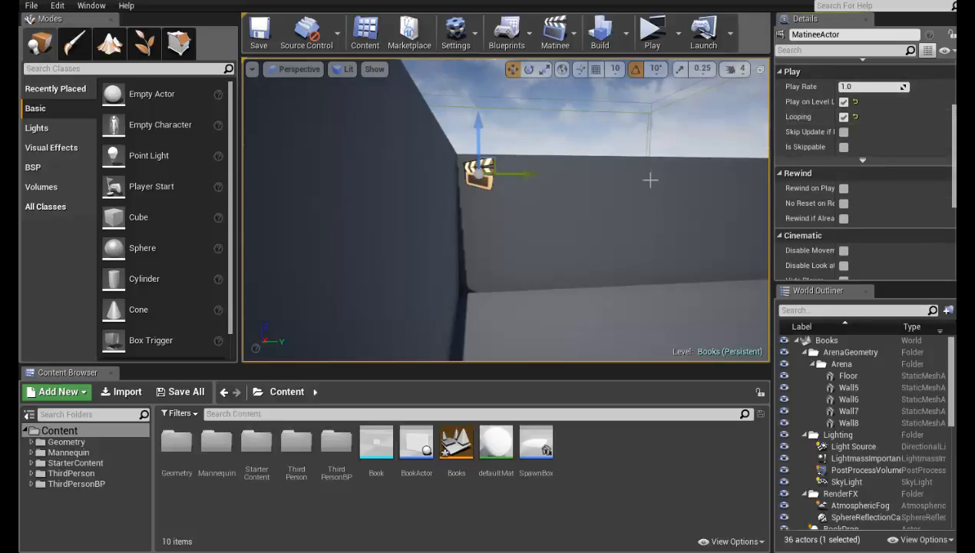
click(844, 117)
click(844, 116)
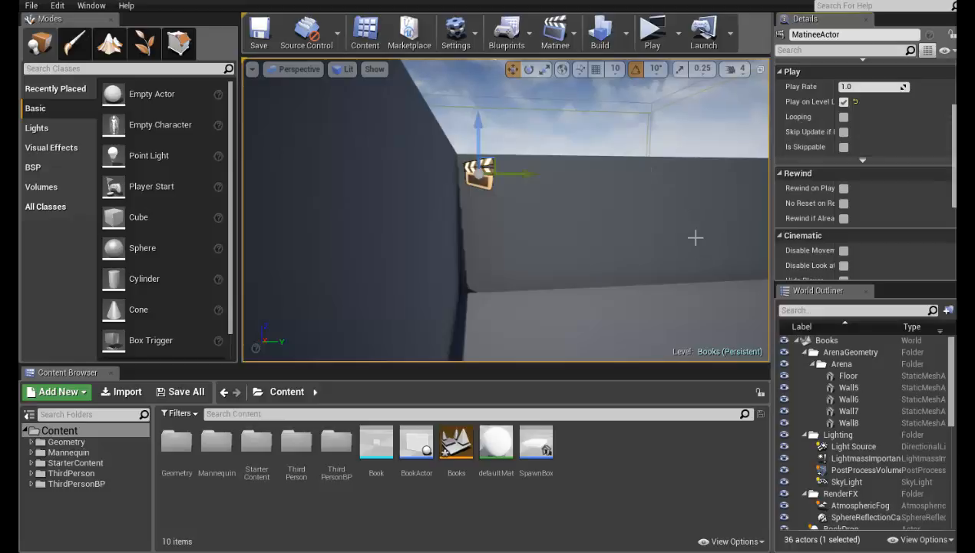
Play the level to test the matinee's automatic start, end the preview, and return to the level blueprint
click(652, 34)
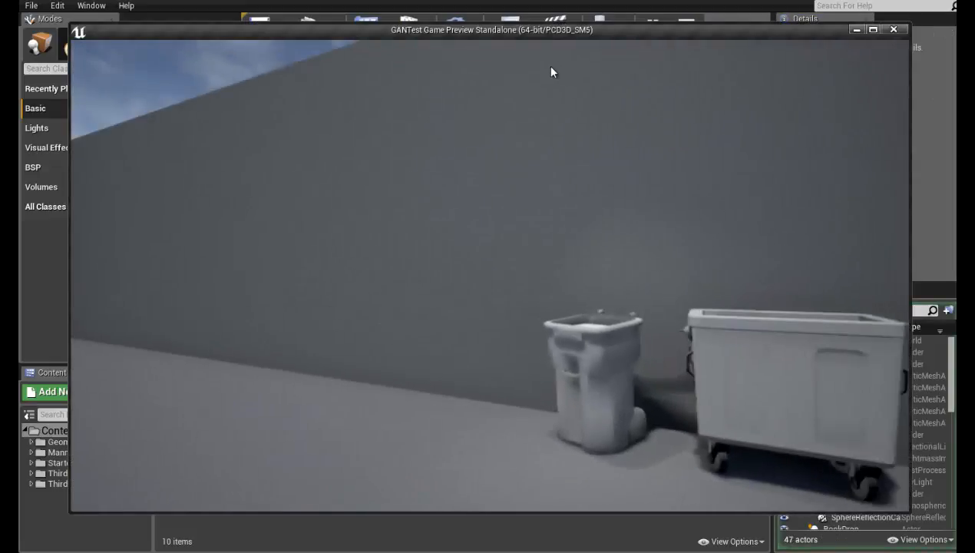
key(Escape)
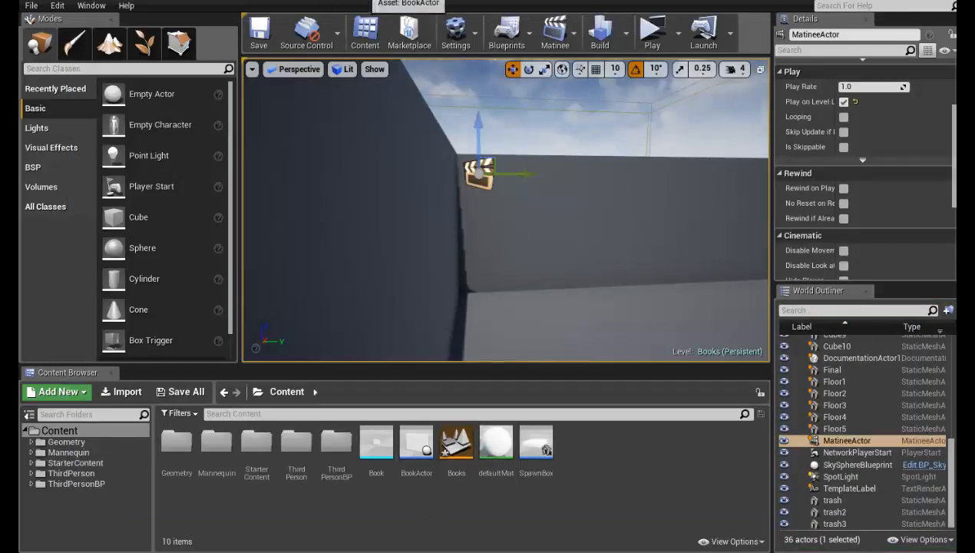
click(246, 0)
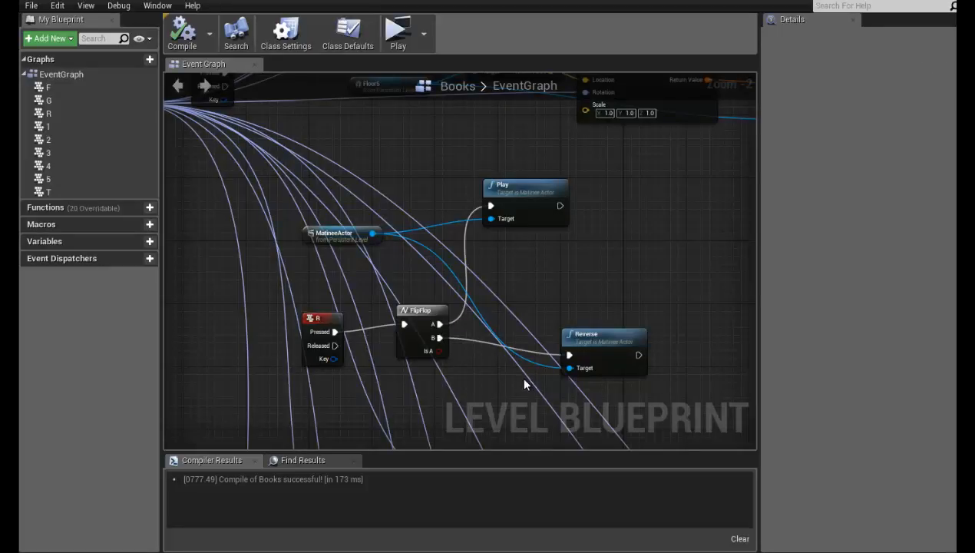
Move the MatineeActor reference node down and left, and connect the Play node's execution output to the 5 key's Floor5 spawn node
right_drag(524, 379, 553, 359)
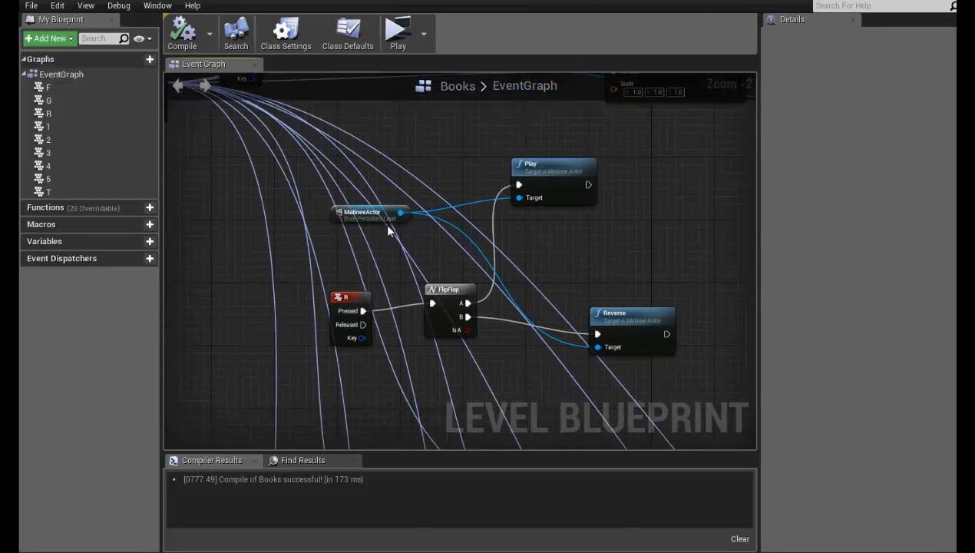
drag(387, 222, 353, 246)
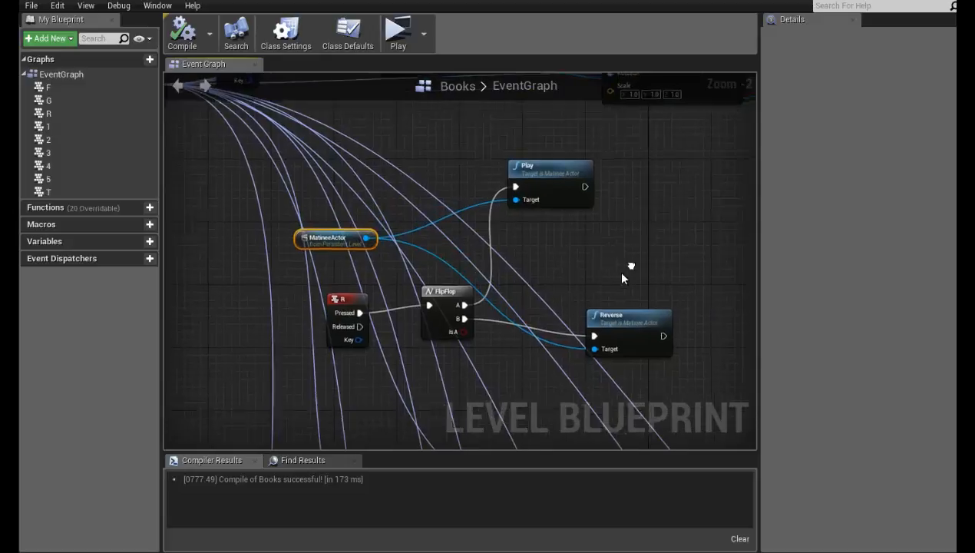
right_drag(623, 278, 415, 318)
drag(381, 293, 602, 145)
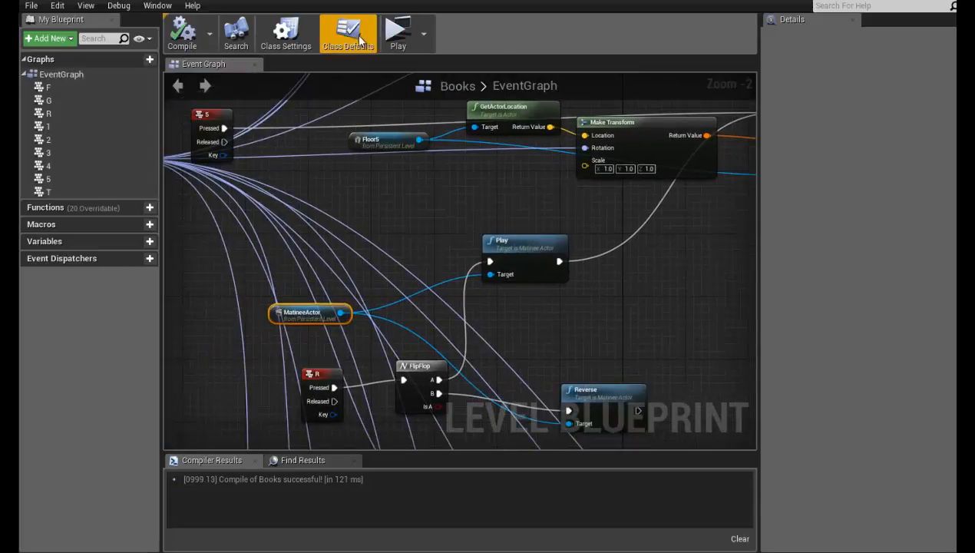
Play the level to test the book spawning linked to the matinee's Play node, and end the preview
click(397, 33)
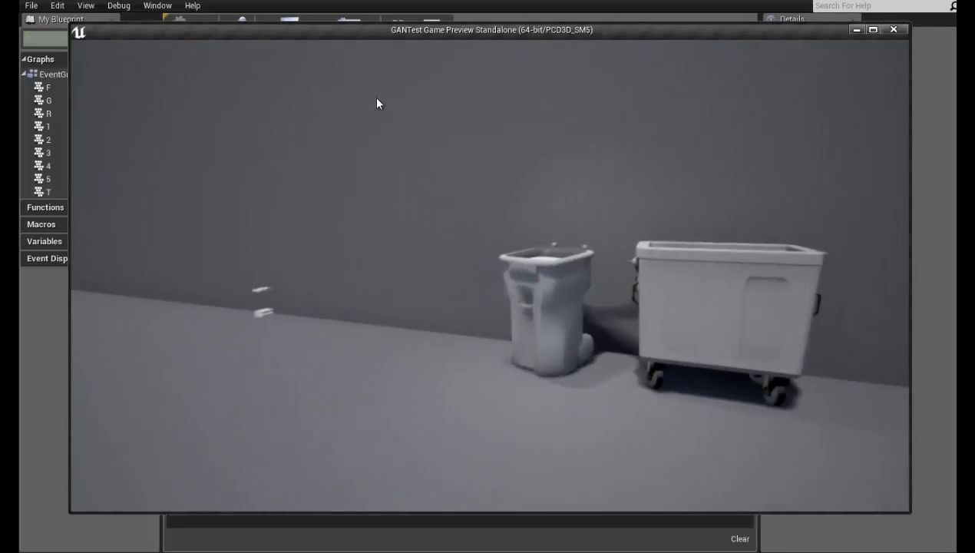
key(a)
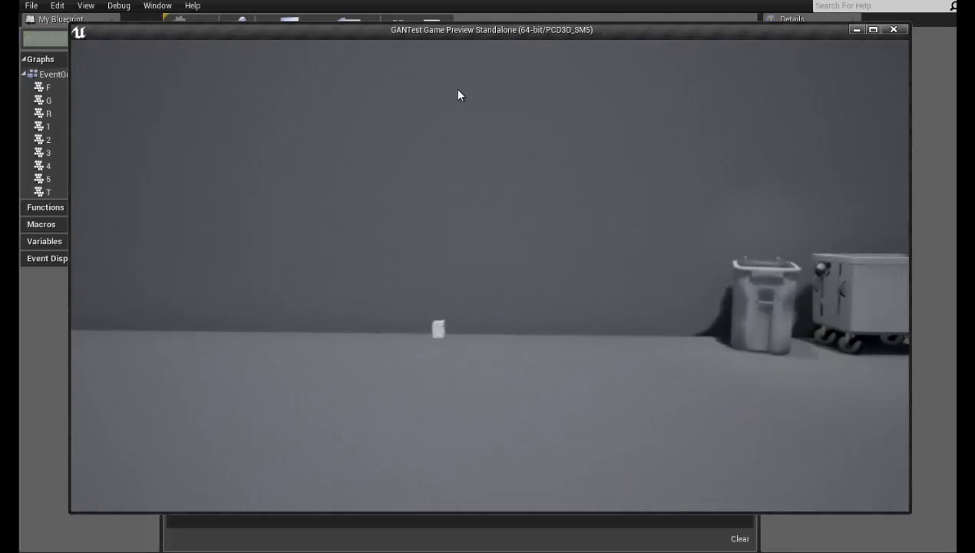
key(Escape)
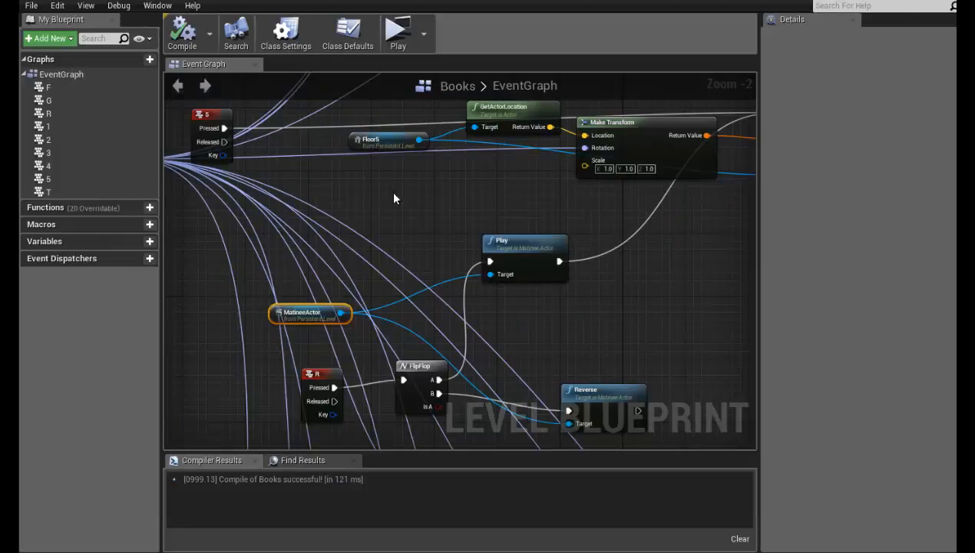
Return to the level editor and move the Floor5 cube along its Y axis, away from the other floor cubes, to beneath the white sphere
right_drag(394, 194, 586, 279)
right_drag(383, 349, 446, 166)
scroll(437, 348, down, 1)
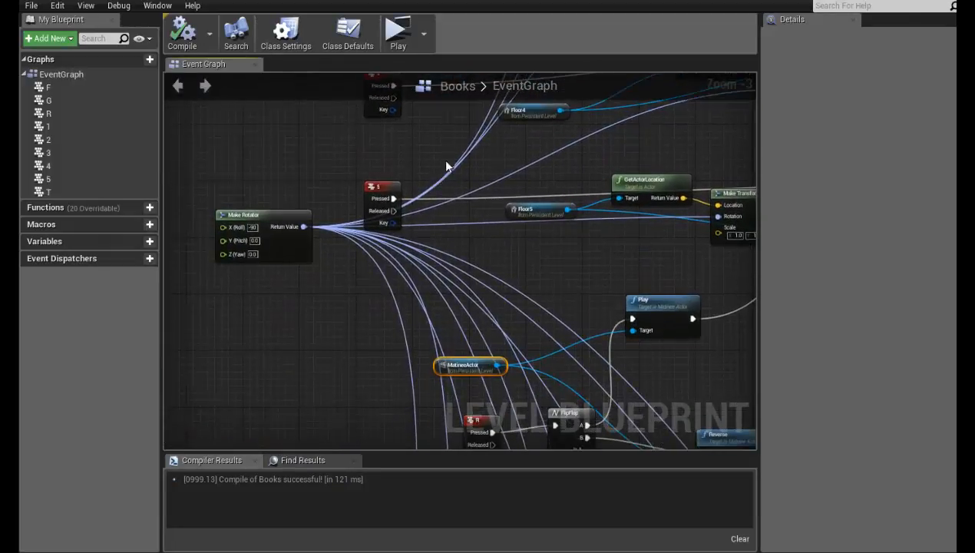
scroll(426, 237, up, 2)
scroll(427, 237, down, 1)
click(146, 1)
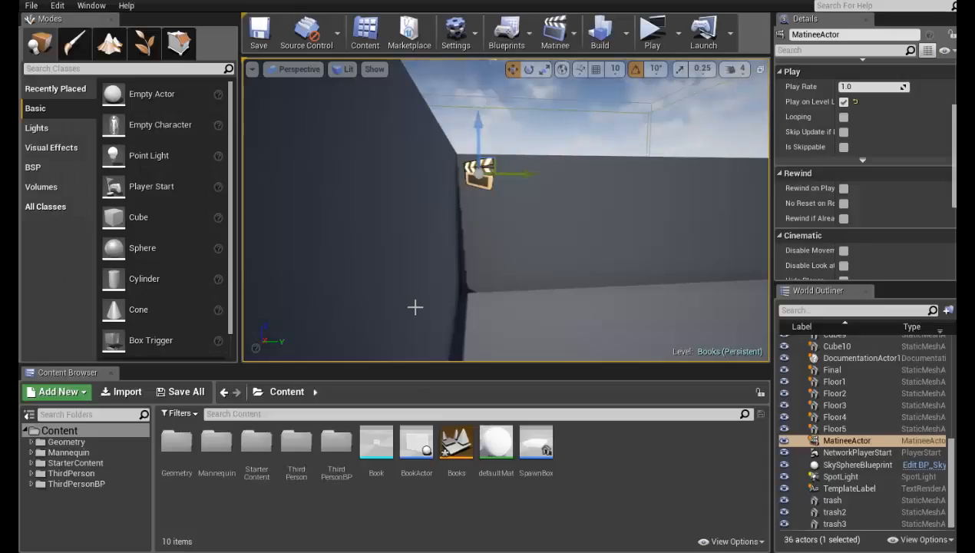
right_drag(487, 284, 437, 267)
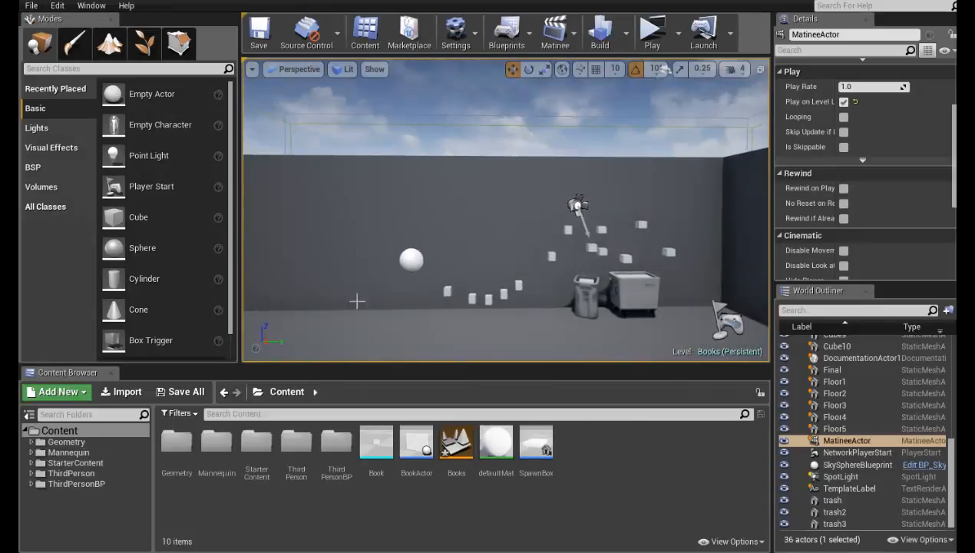
right_drag(354, 284, 327, 278)
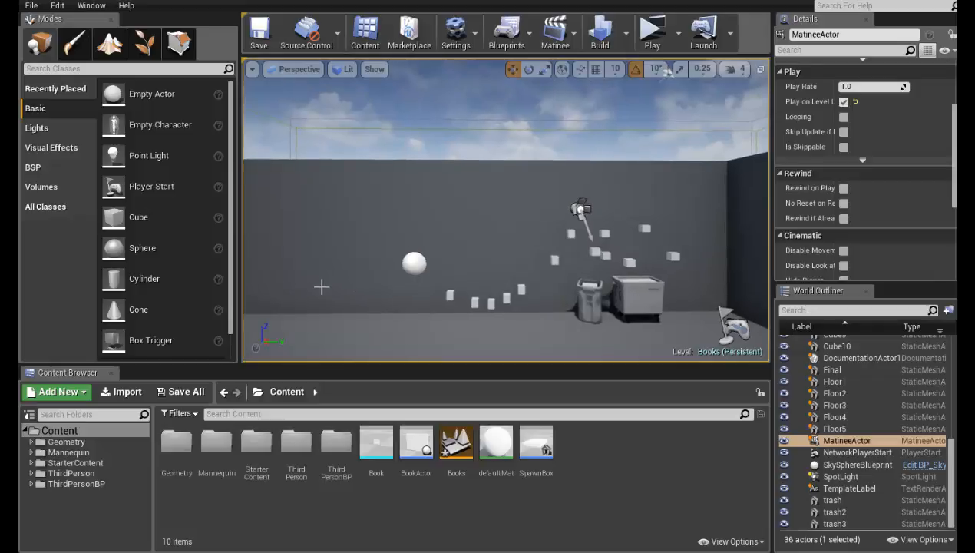
click(449, 293)
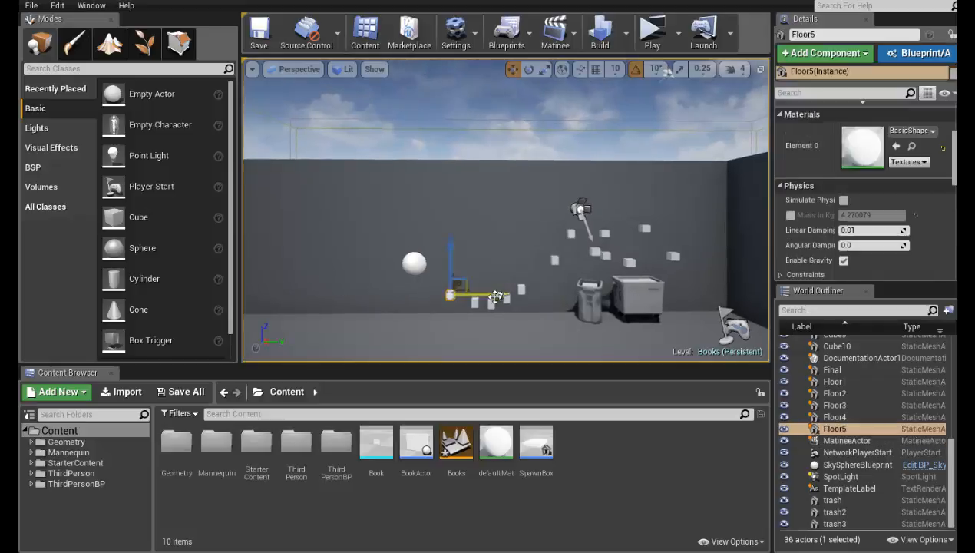
drag(497, 297, 461, 338)
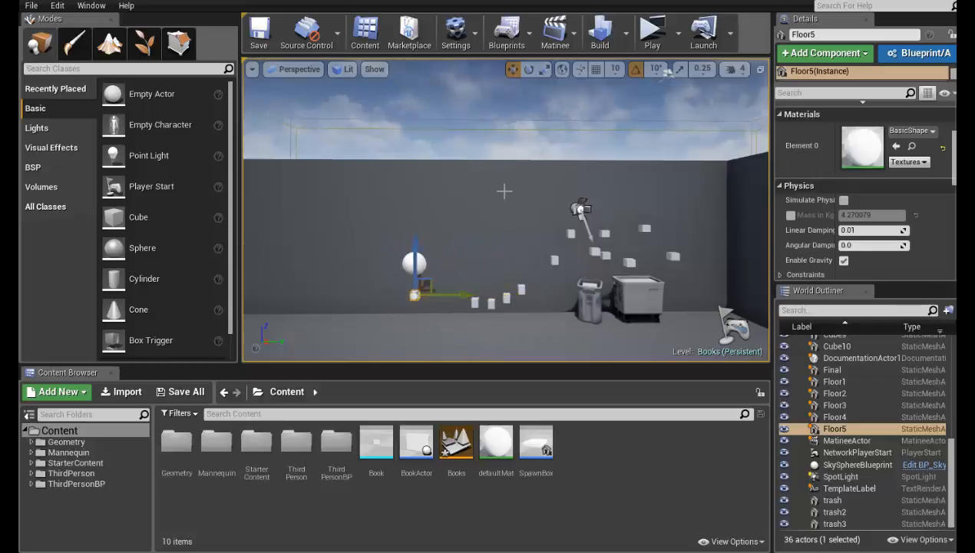
Return to the level blueprint and examine the book spawn chains and the Make Rotator node's connections
click(370, 2)
click(263, 3)
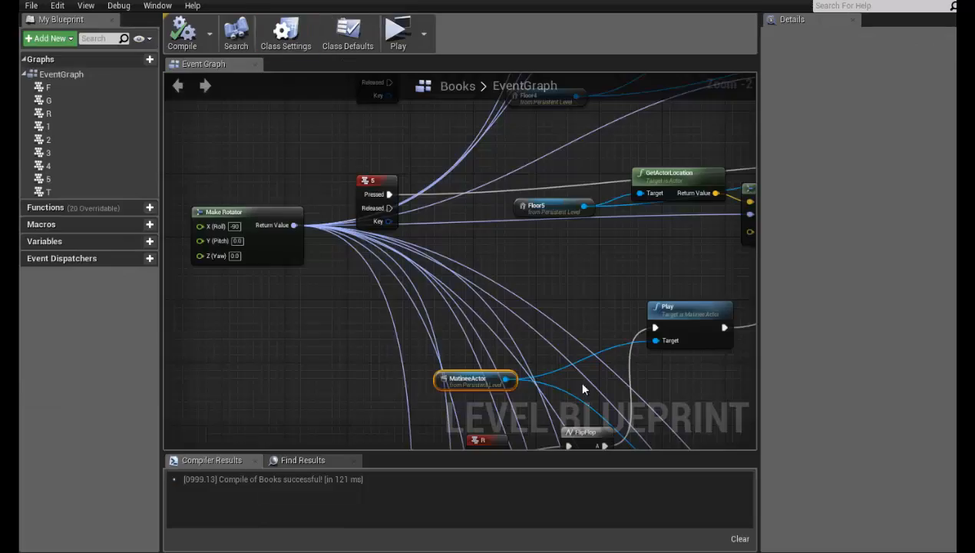
scroll(566, 373, down, 4)
right_drag(582, 384, 346, 24)
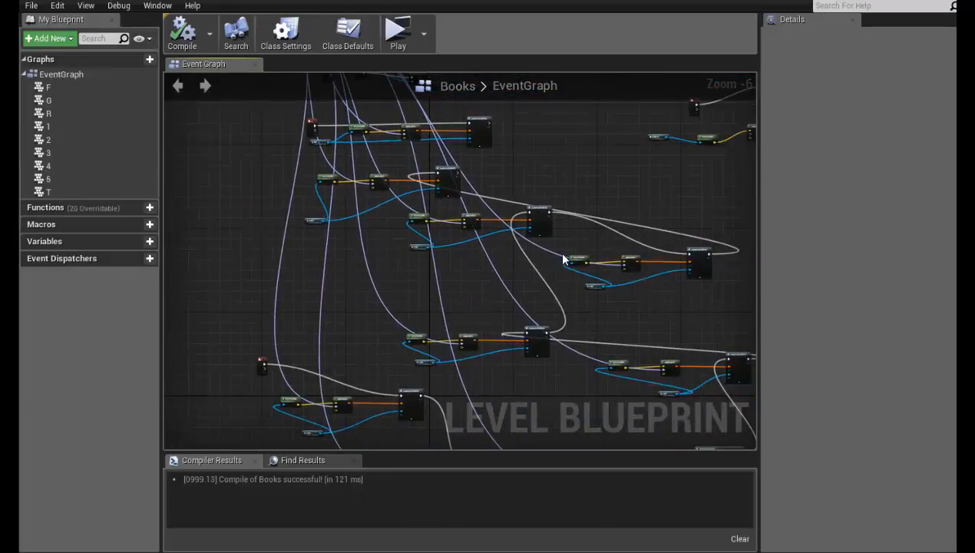
right_drag(563, 260, 475, 338)
scroll(475, 339, up, 3)
right_drag(447, 287, 344, 354)
right_drag(566, 295, 458, 313)
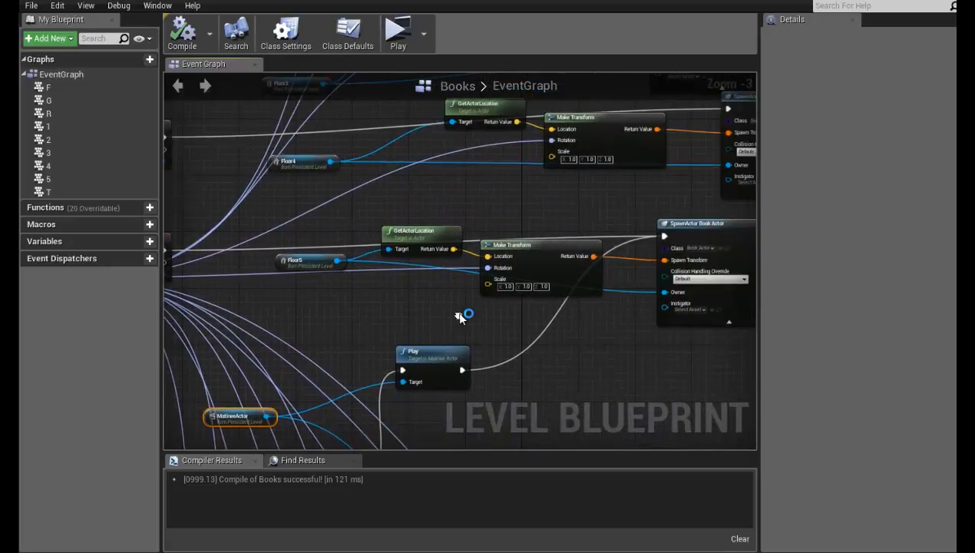
right_drag(375, 303, 724, 313)
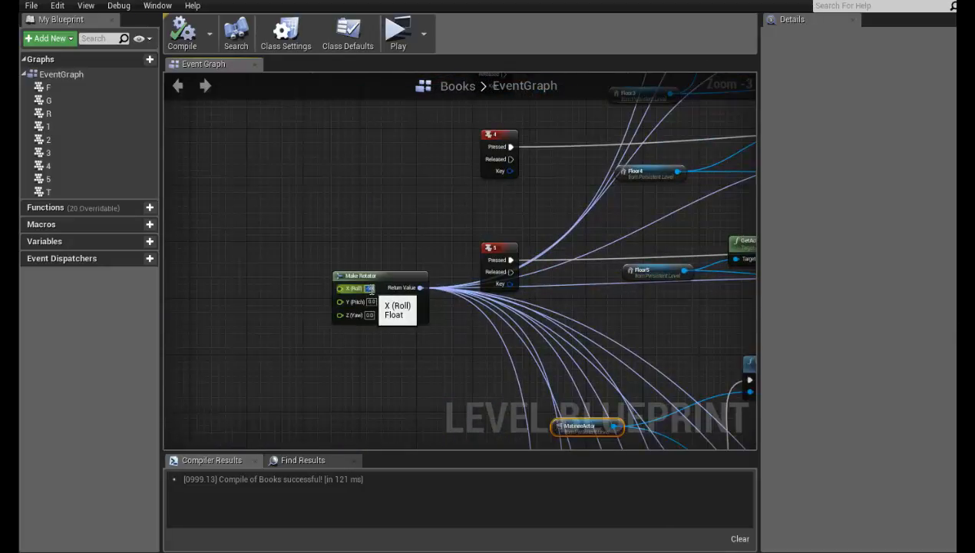
right_drag(570, 331, 330, 330)
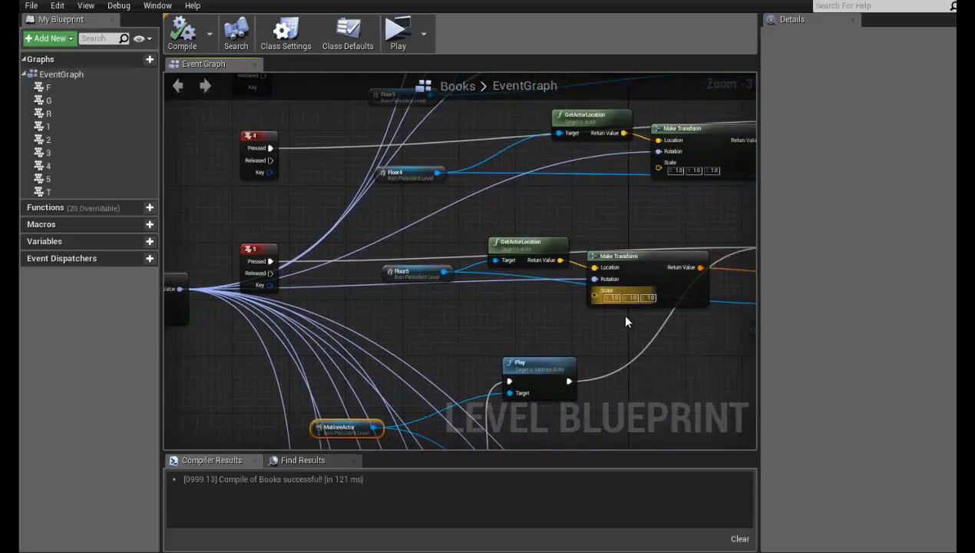
right_drag(626, 321, 648, 279)
right_drag(547, 297, 662, 267)
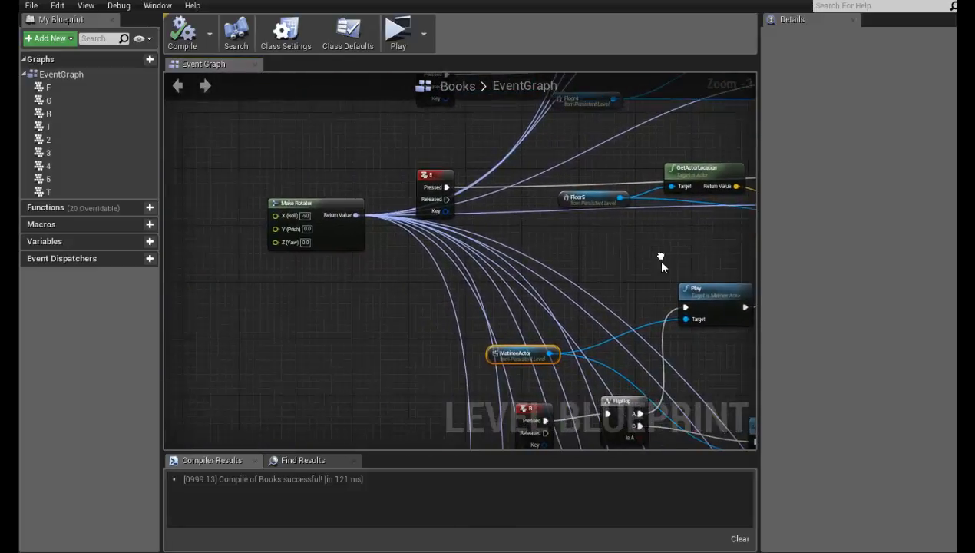
Move the Make Rotator node far to the left of the key event nodes in the event graph
scroll(664, 267, down, 9)
right_drag(614, 230, 420, 243)
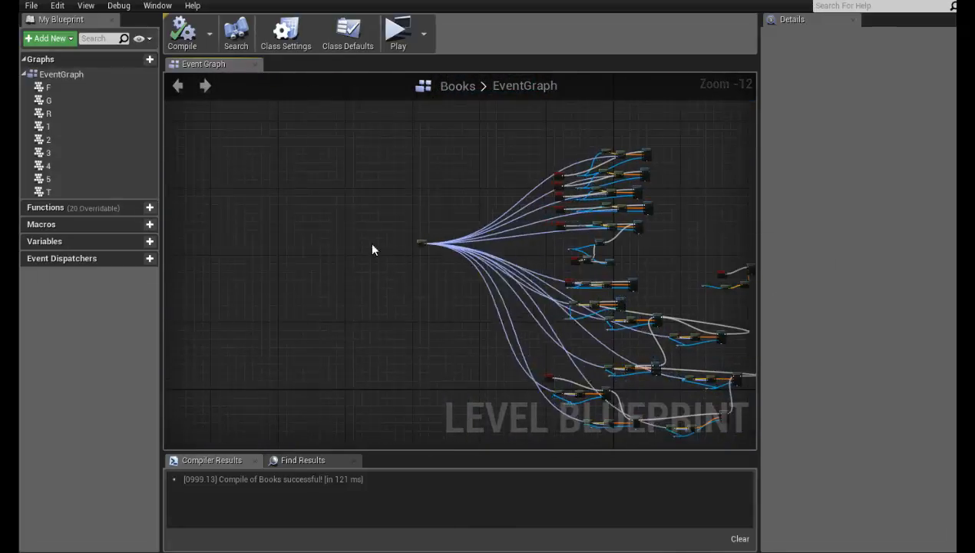
drag(420, 242, 216, 254)
scroll(420, 280, up, 2)
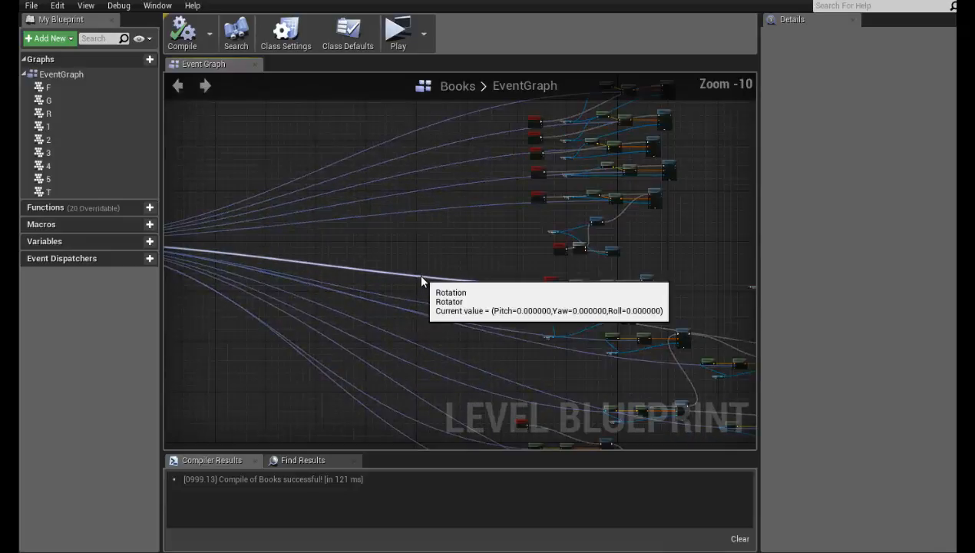
scroll(444, 369, up, 10)
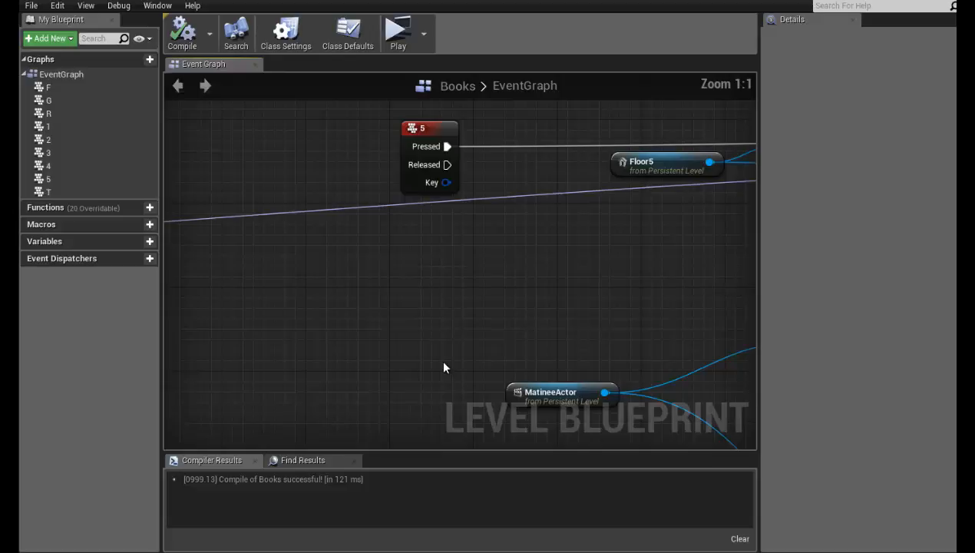
scroll(444, 369, down, 3)
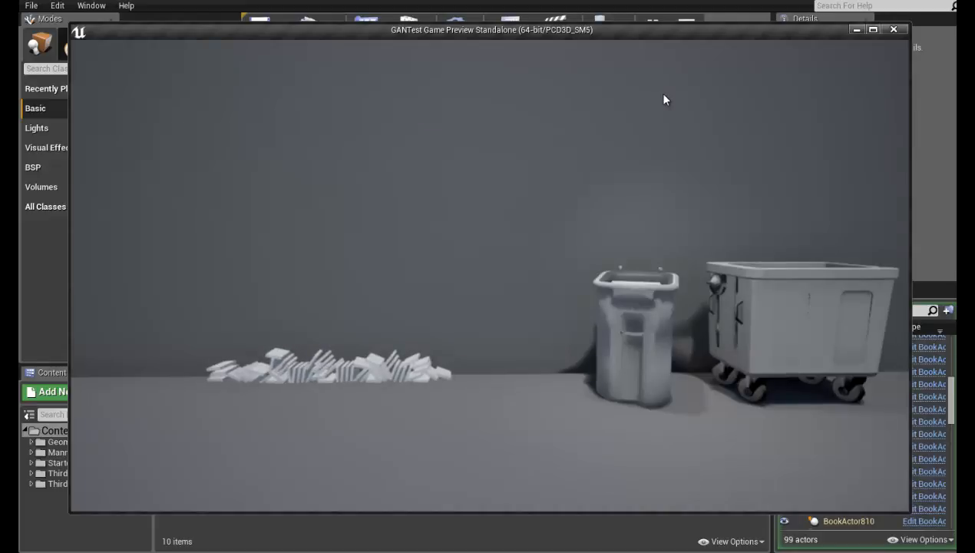
End the running game preview of the spawned book pile and return to the level editor
key(Escape)
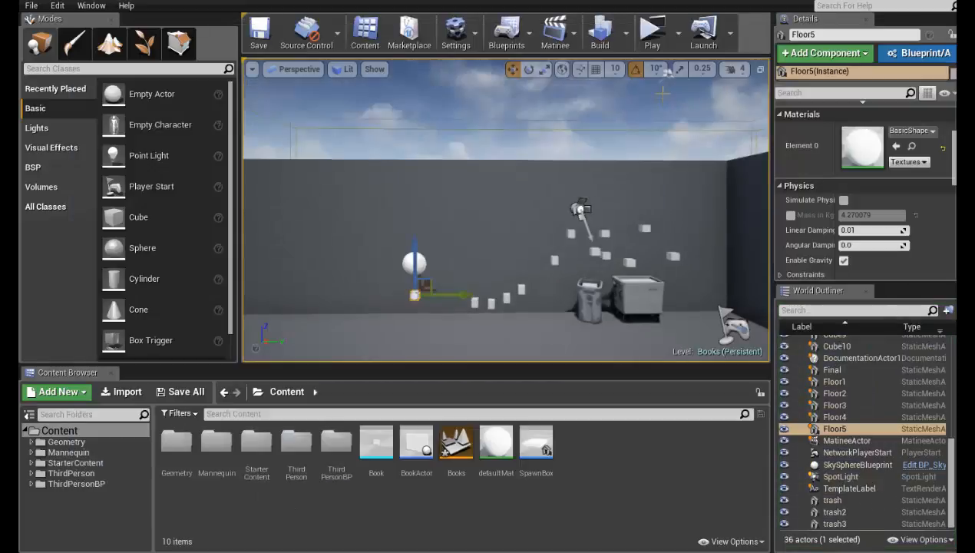